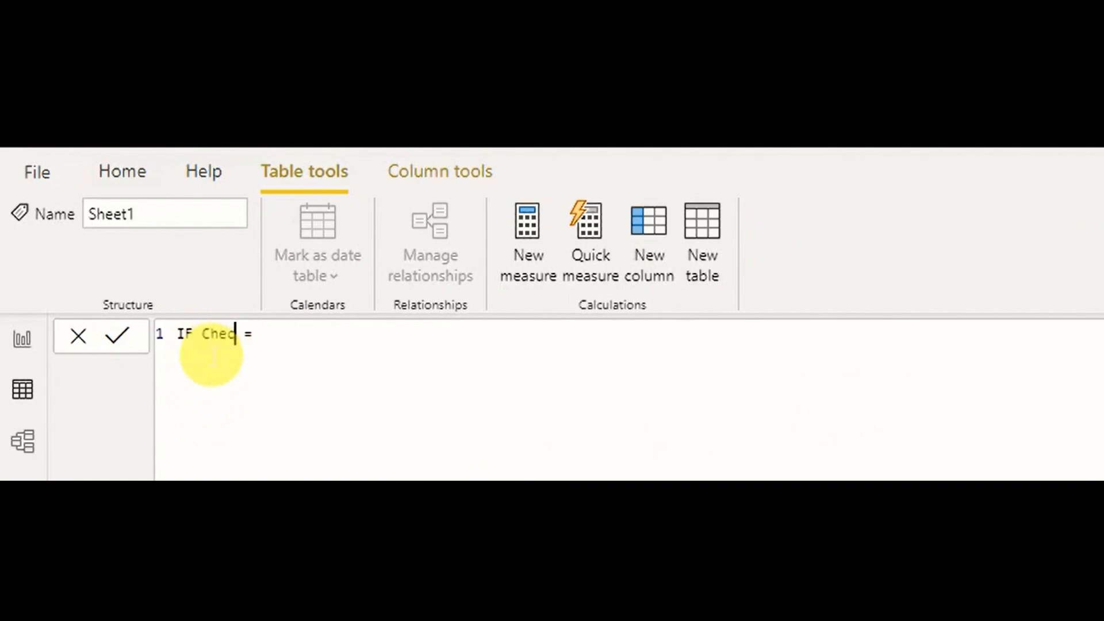
- Begin the IF Check column formula with an IF function whose logical test is Sheet1[Profit] > 7000
key("End")
type("IF")
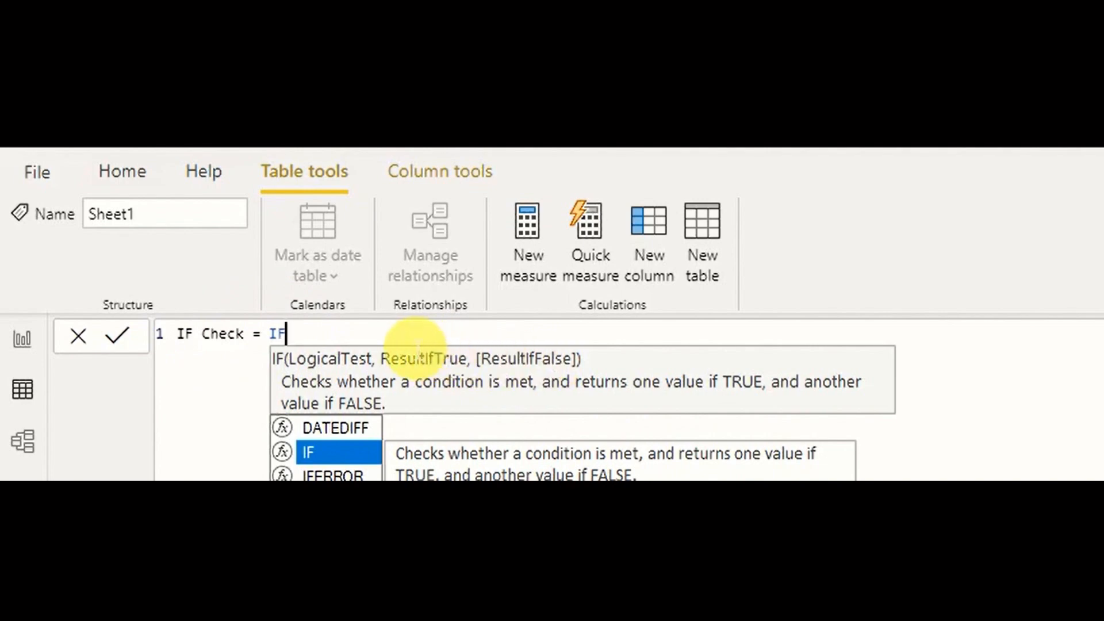
type("(")
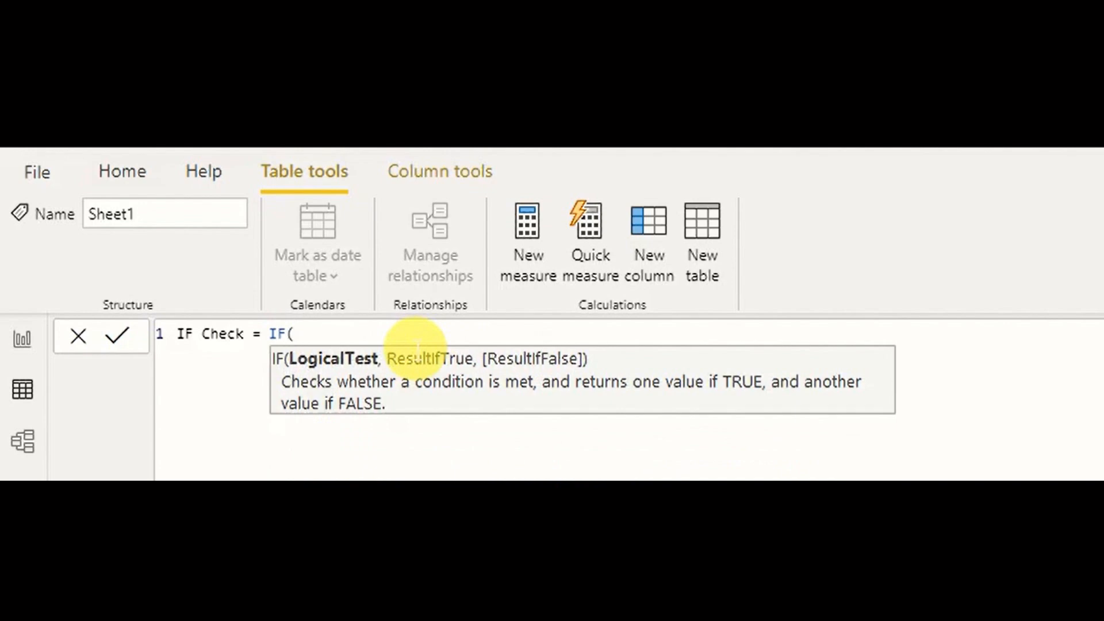
type("Sh")
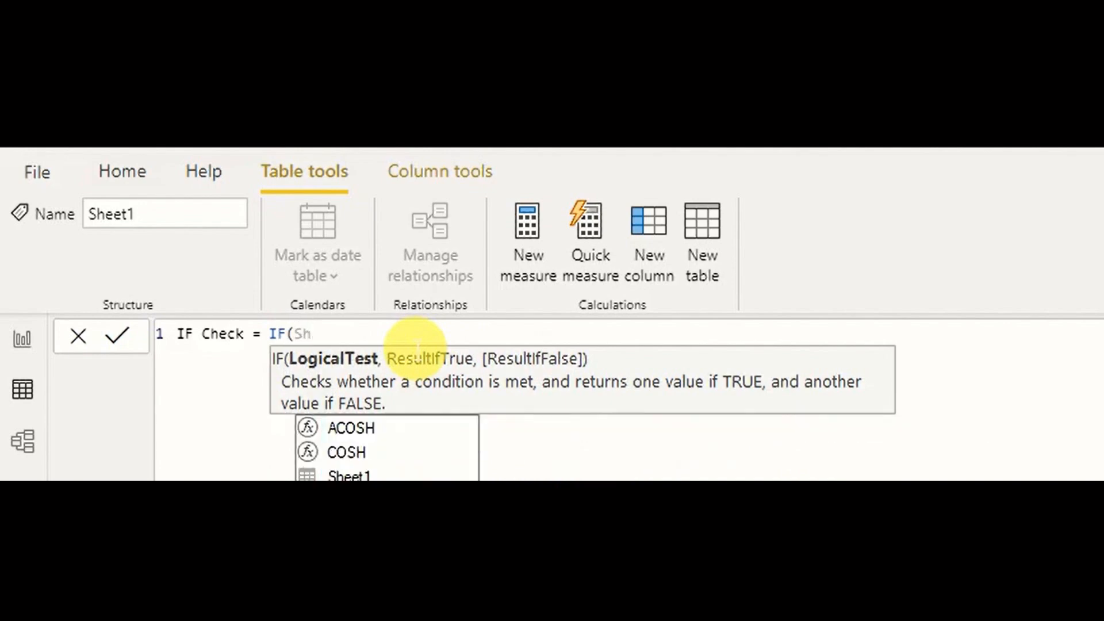
type("eet1[Profit] > 7000")
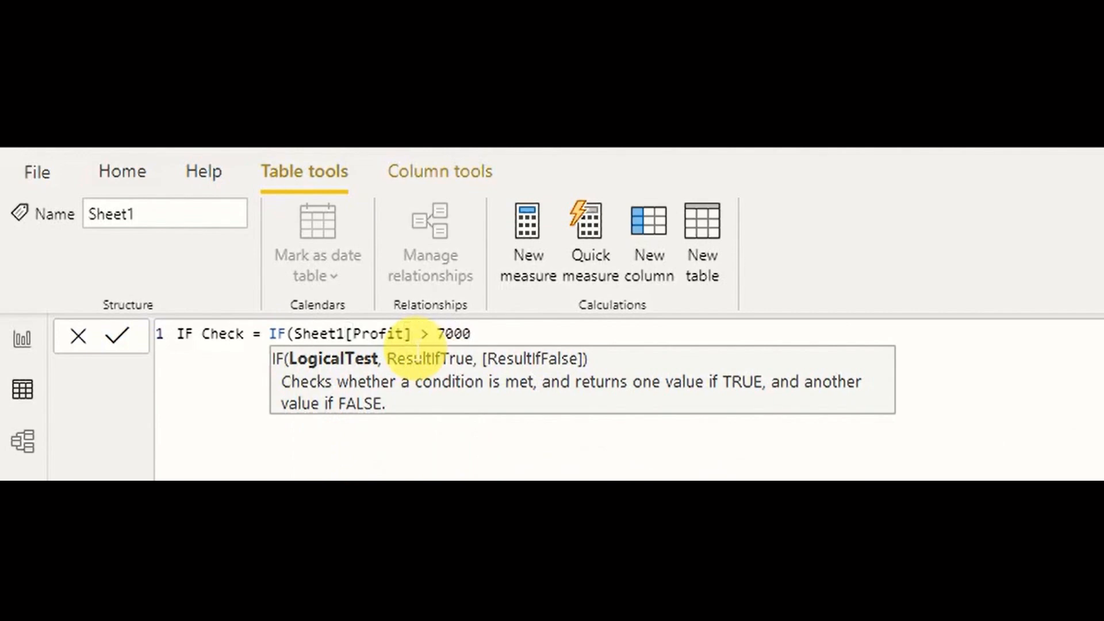
type(",")
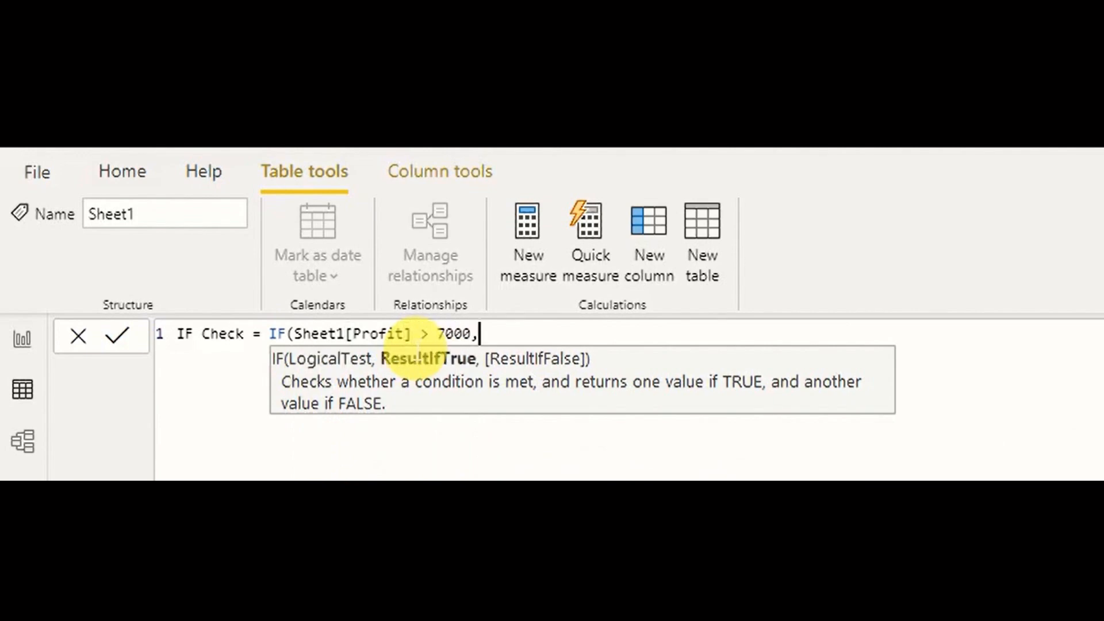
- Enter "Target Achieved" as the IF function's result when the test is true, correcting the word's spelling
type(" \"Targe")
type("t Achived")
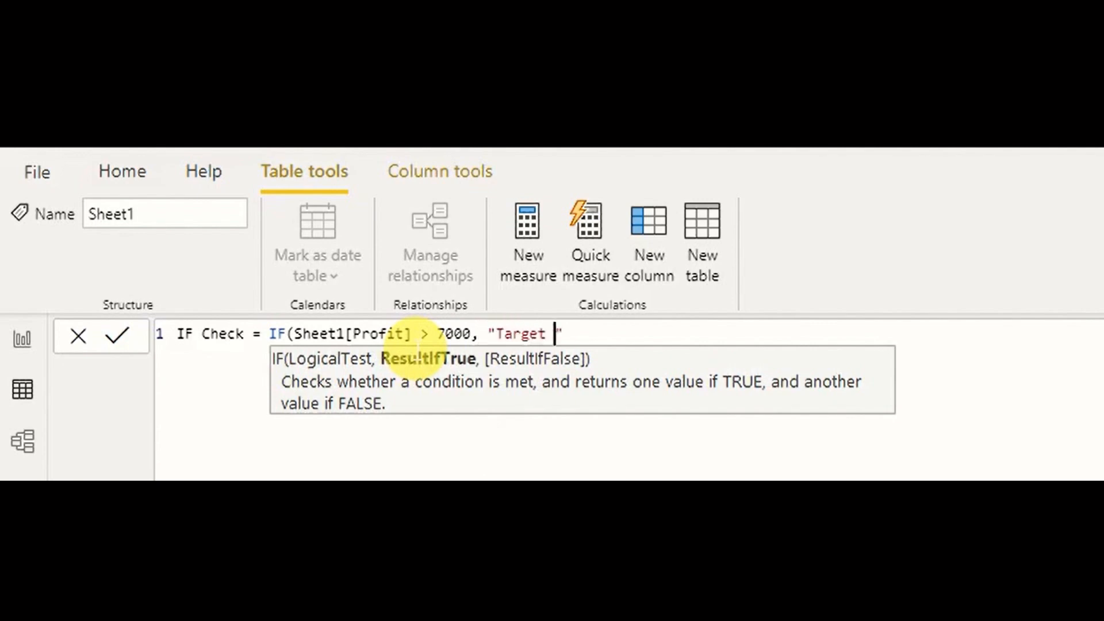
key("Left")
key("Left")
key("Left")
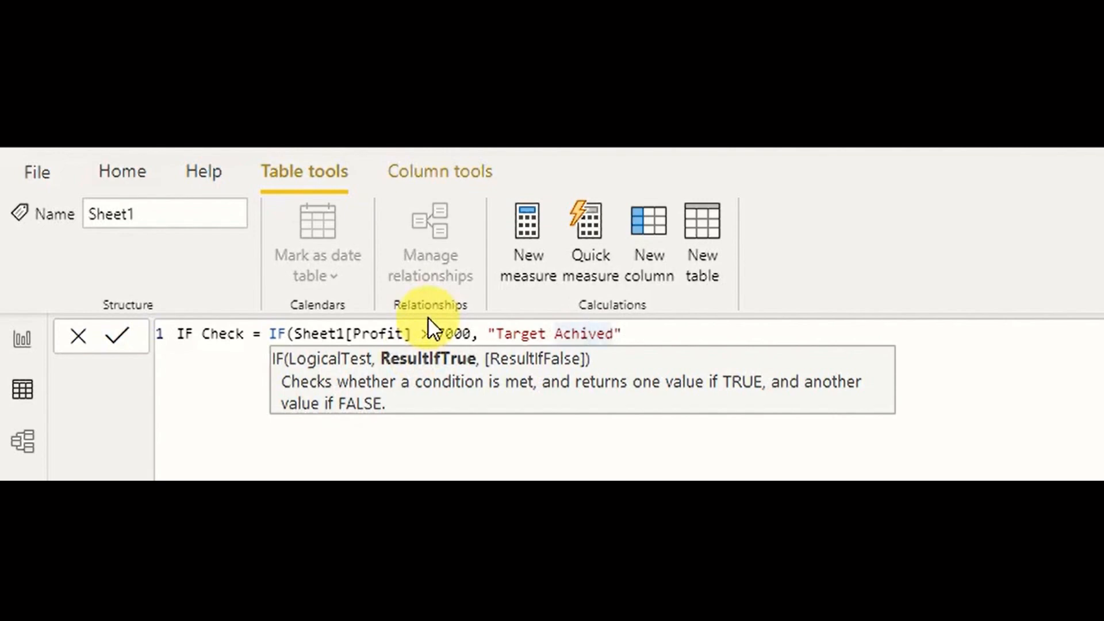
type("e")
key("Right")
key("Right")
key("Right")
key("Right")
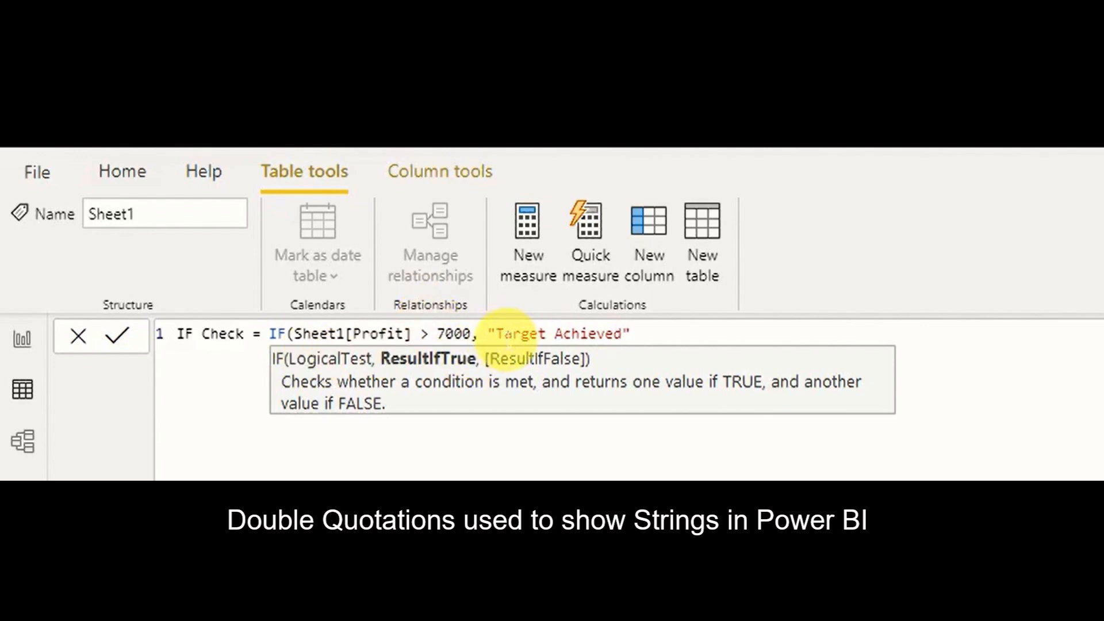
- Add "Target not Achived" as the result when the test is false, close the IF function and commit the column formula
left_click(487, 334)
key("Right")
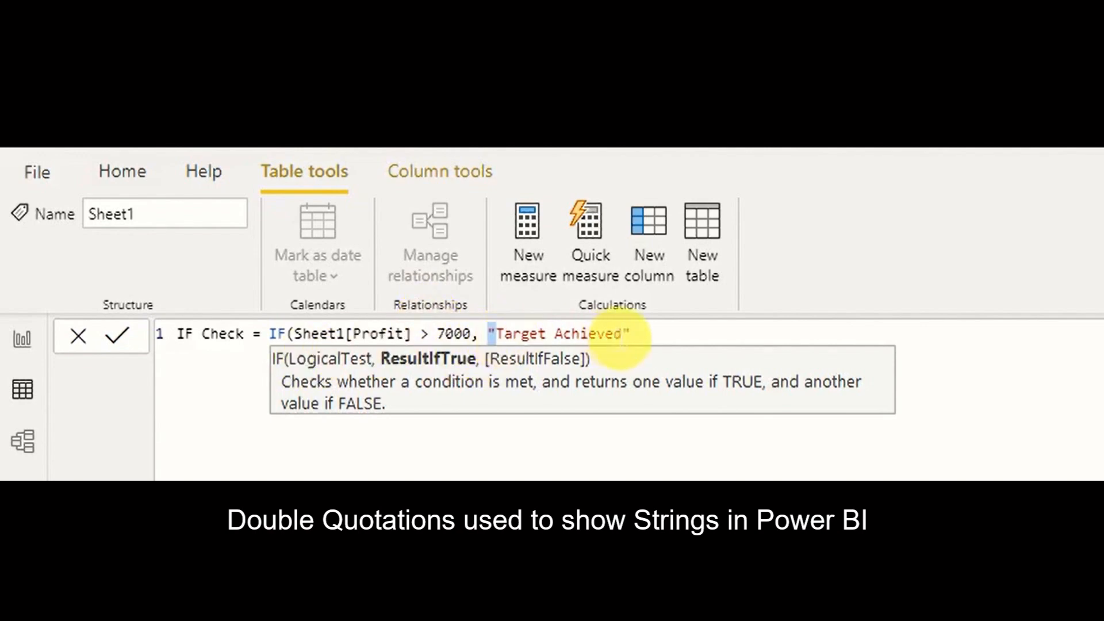
left_click(622, 333)
key("Right")
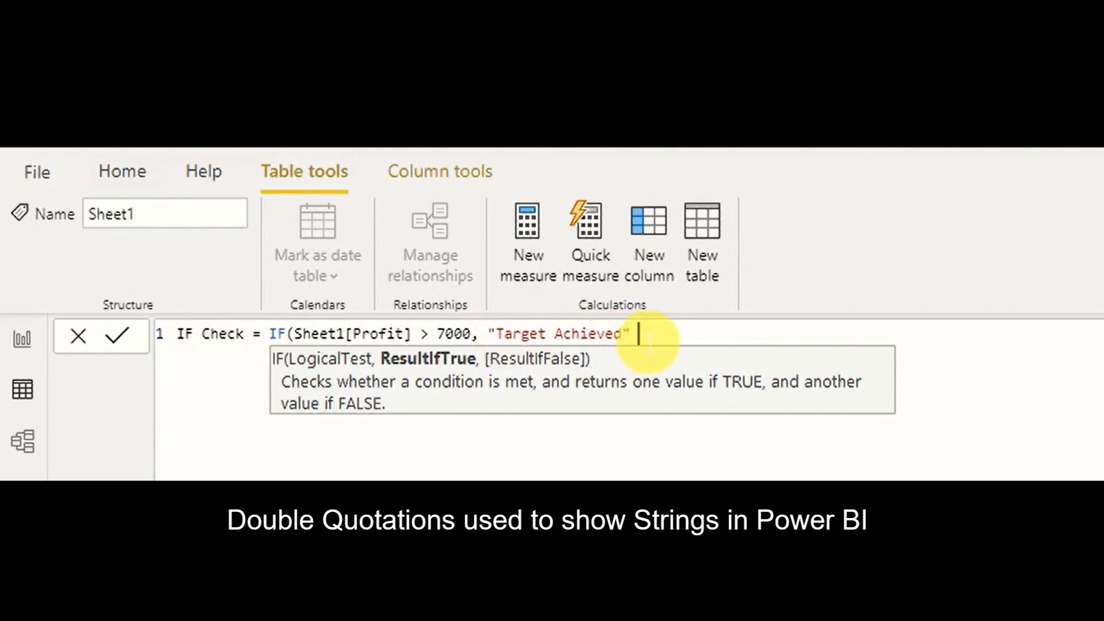
type(",")
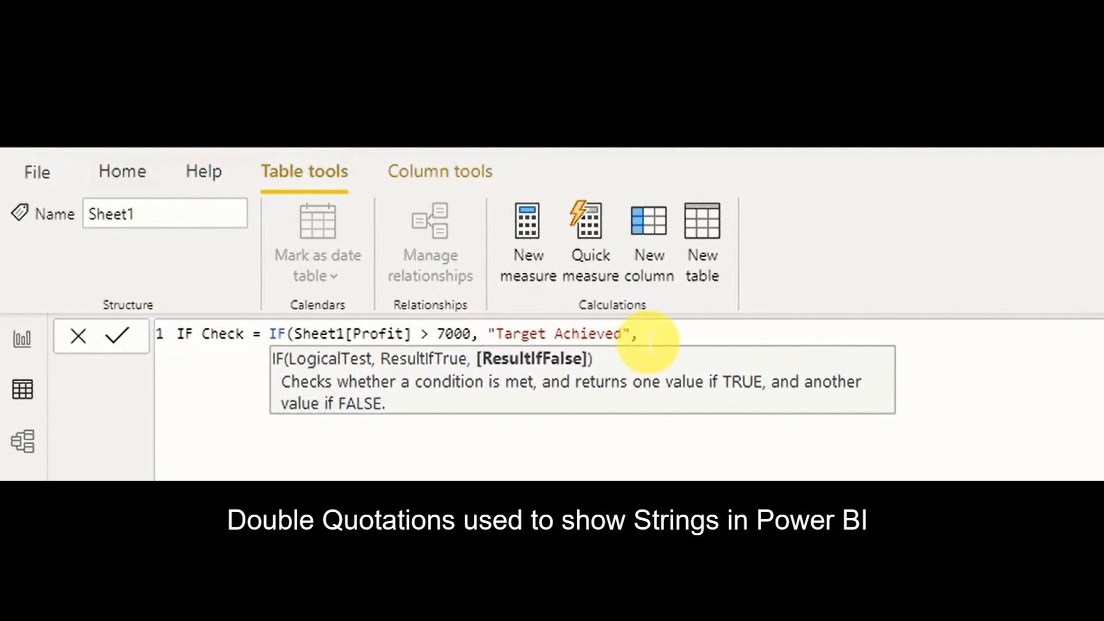
type("\"\"")
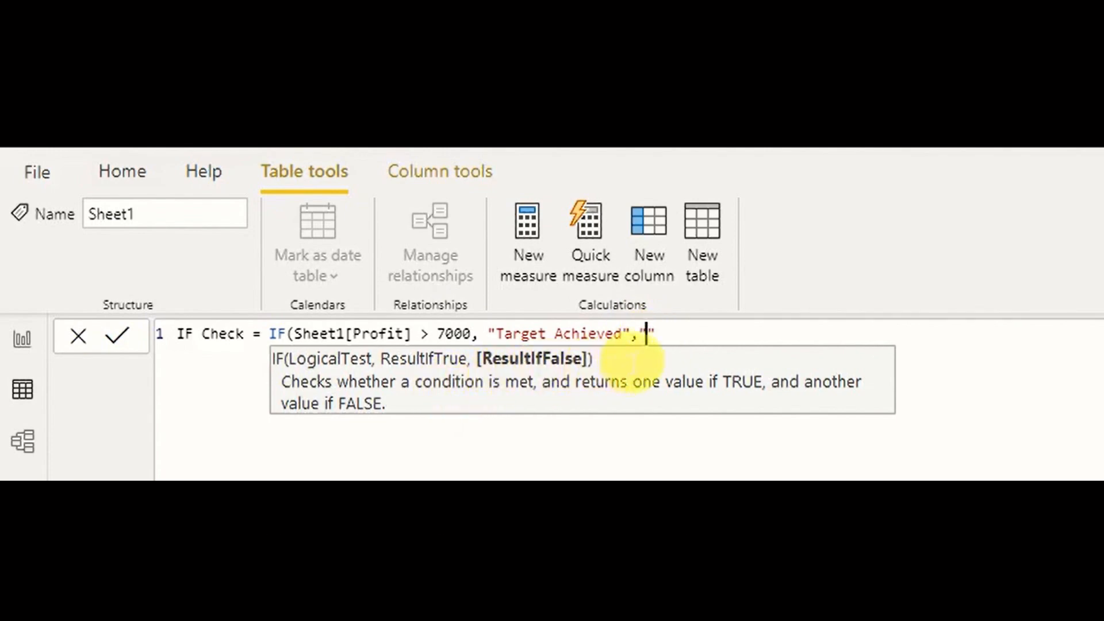
left_click(657, 337)
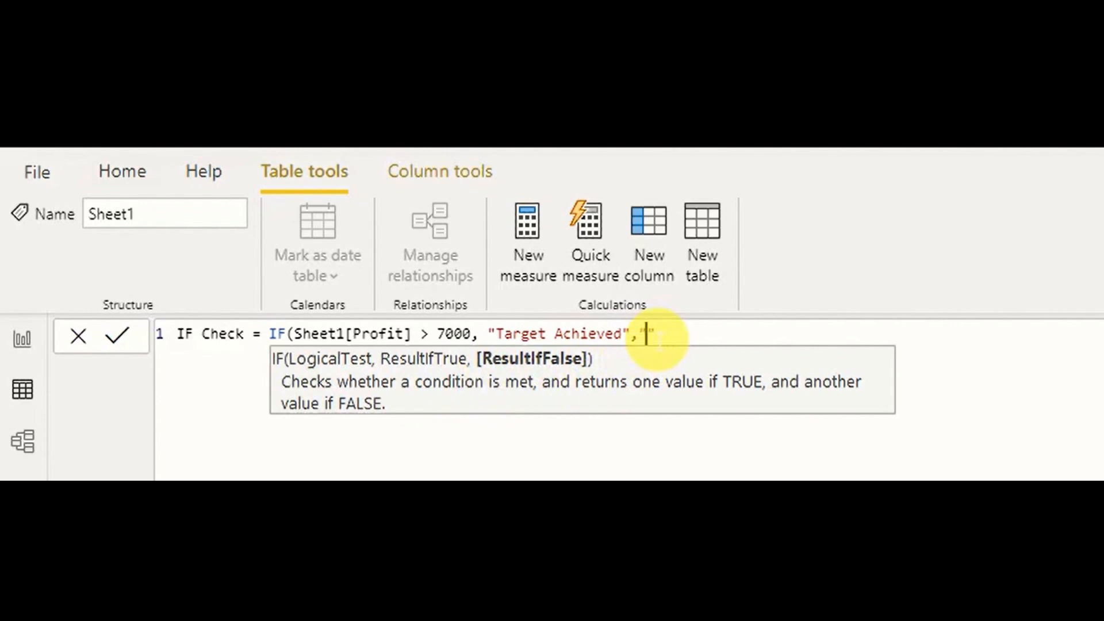
type("Target ")
type("not a")
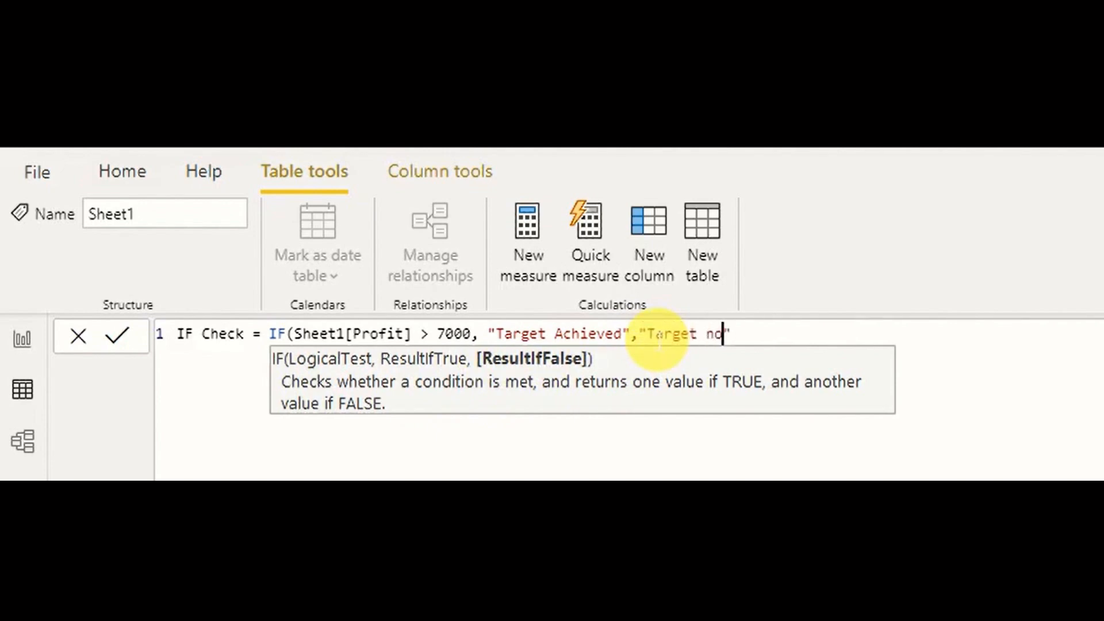
key("BackSpace")
type("Achived\")")
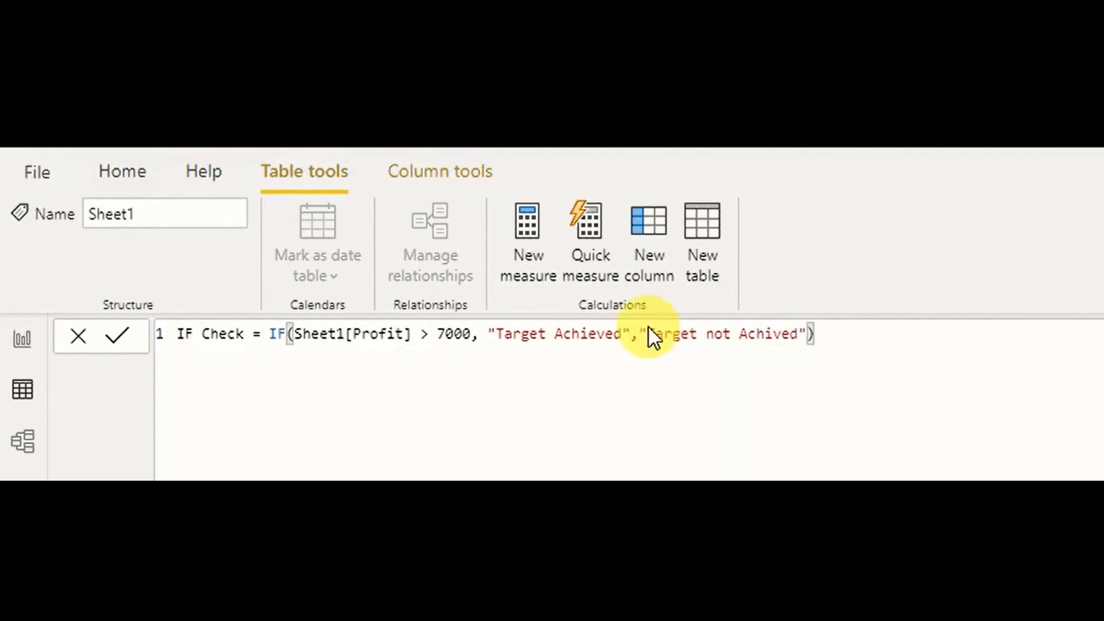
key("Return")
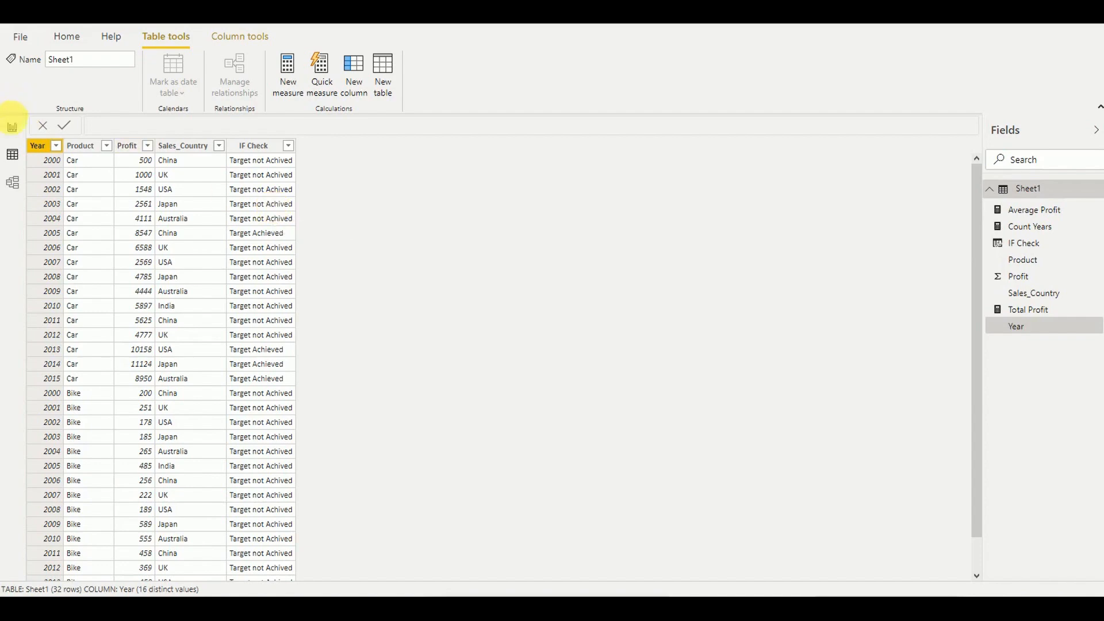
- Return to the report and narrow the Profit by Sales_Country map to the width of the Profit by Year chart above it
left_click(13, 127)
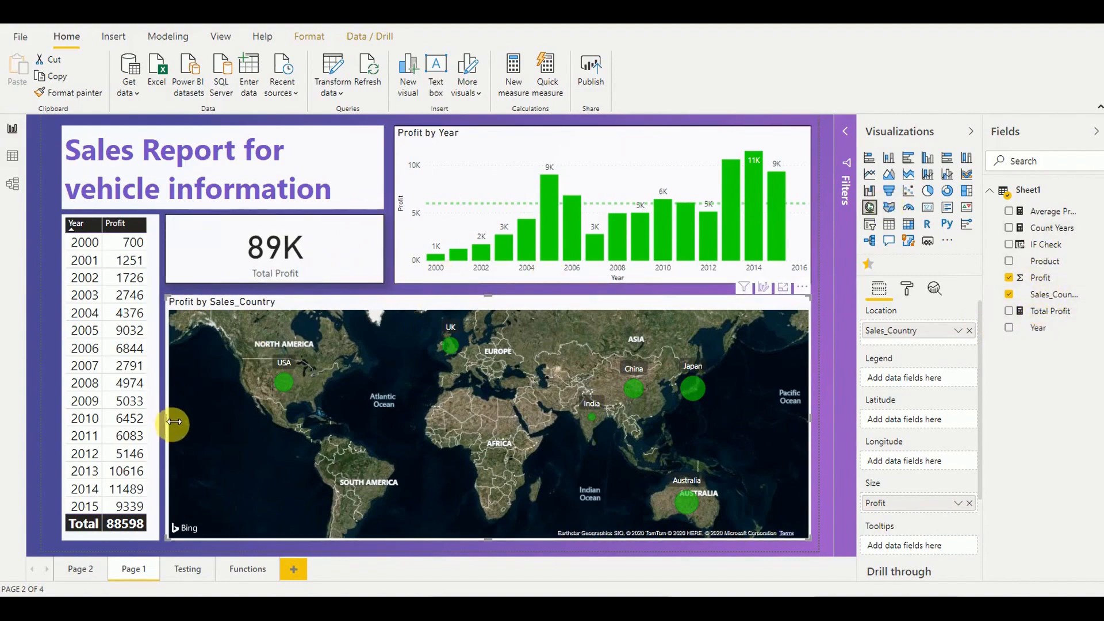
left_click_drag(169, 420, 396, 405)
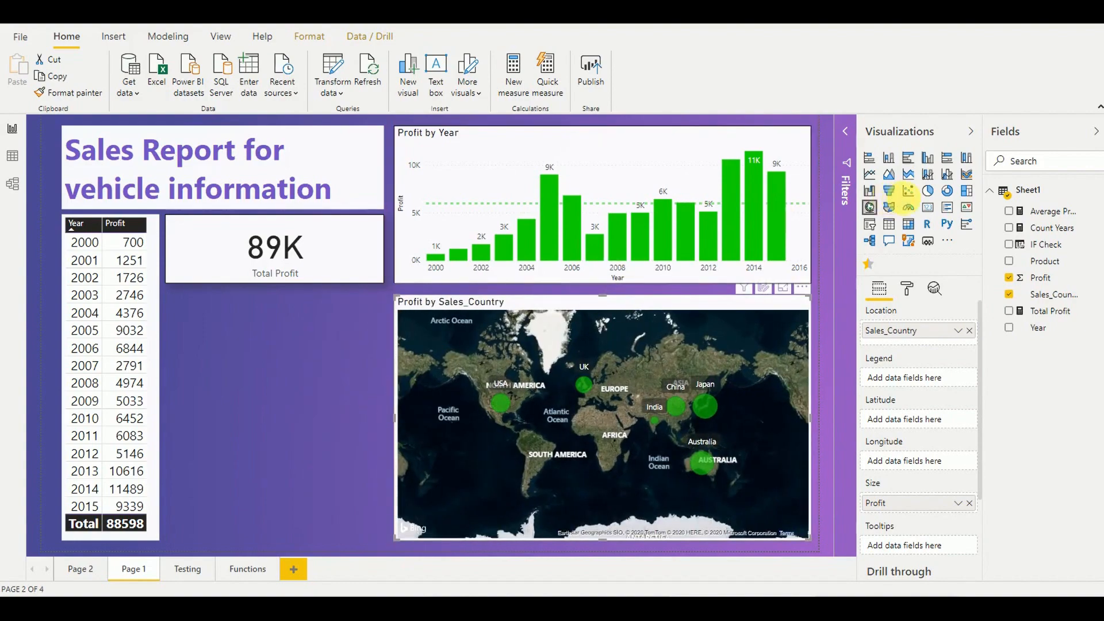
left_click(931, 197)
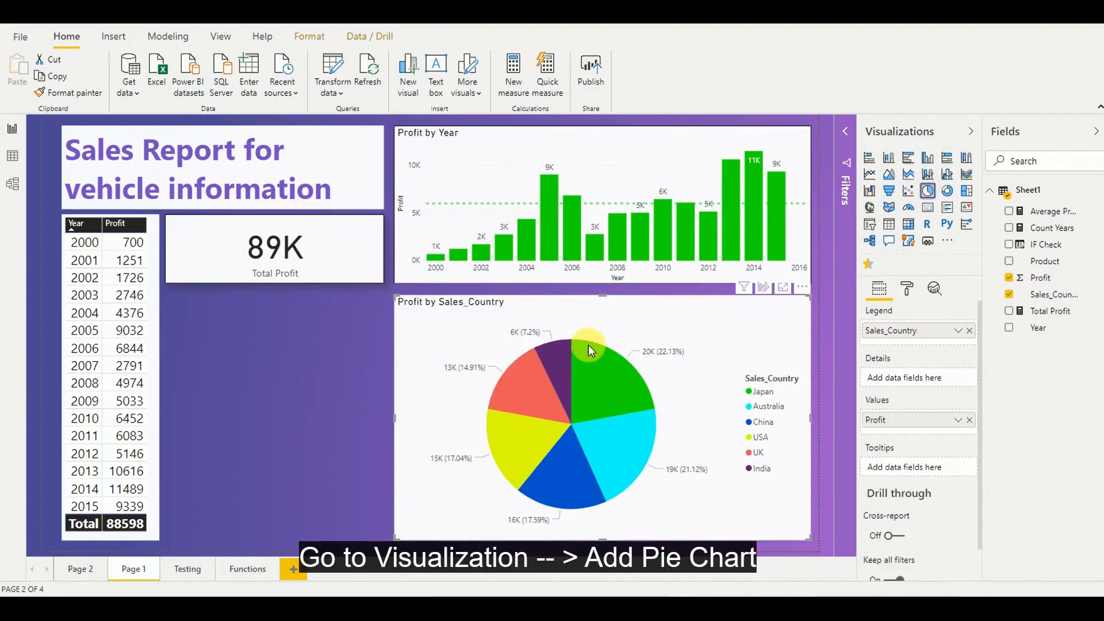
mouse_move(591, 346)
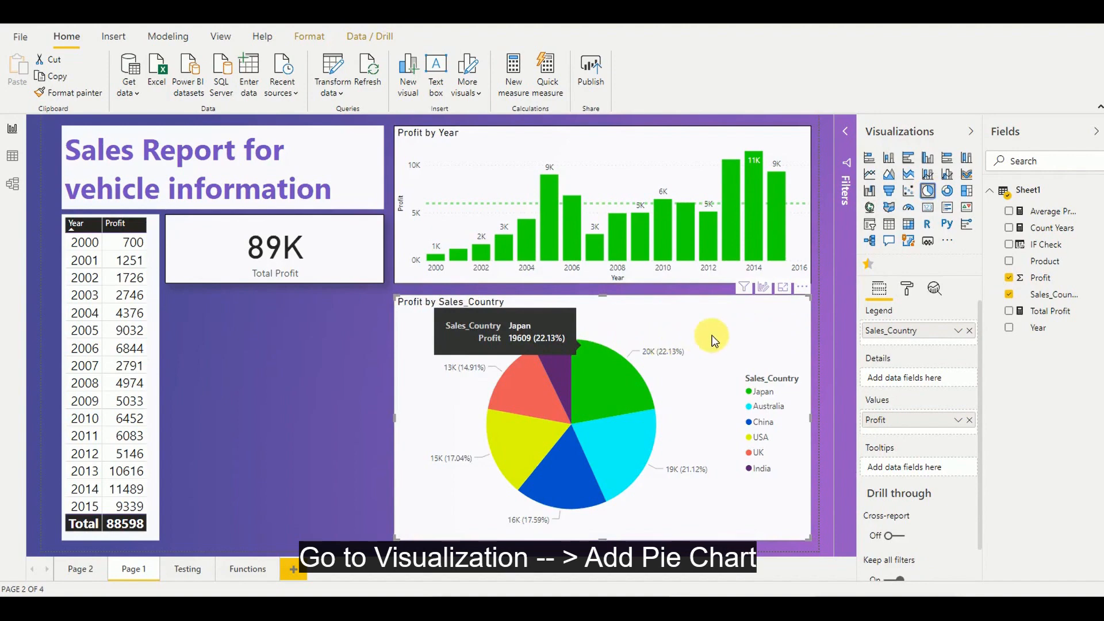
key("ctrl+z")
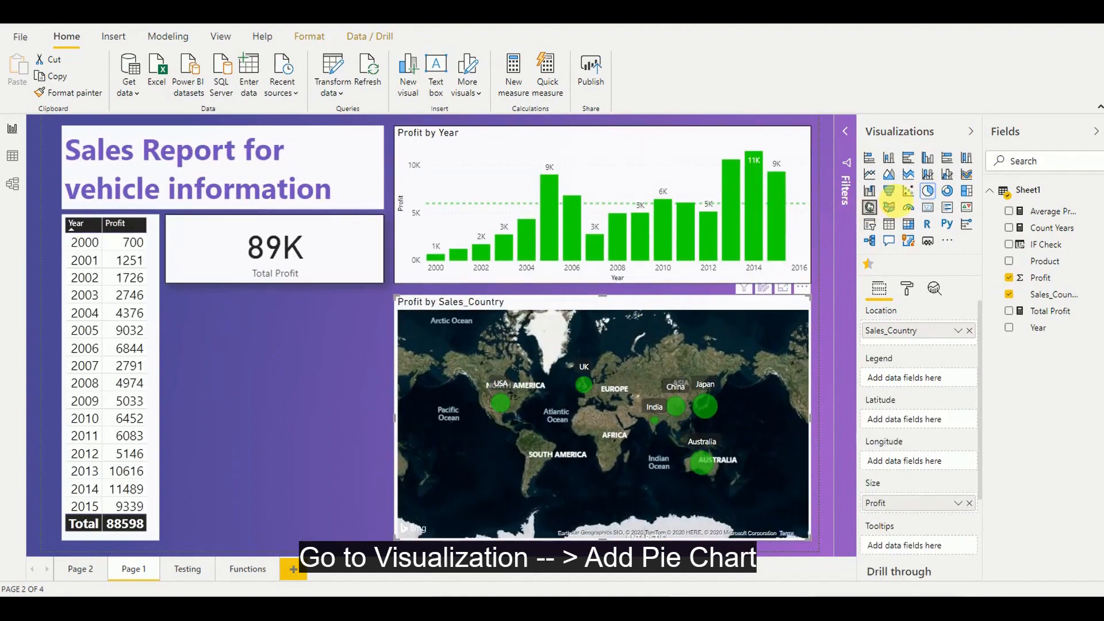
- Add an empty pie chart below the Total Profit card and shorten it slightly so it clears the card
left_click(285, 357)
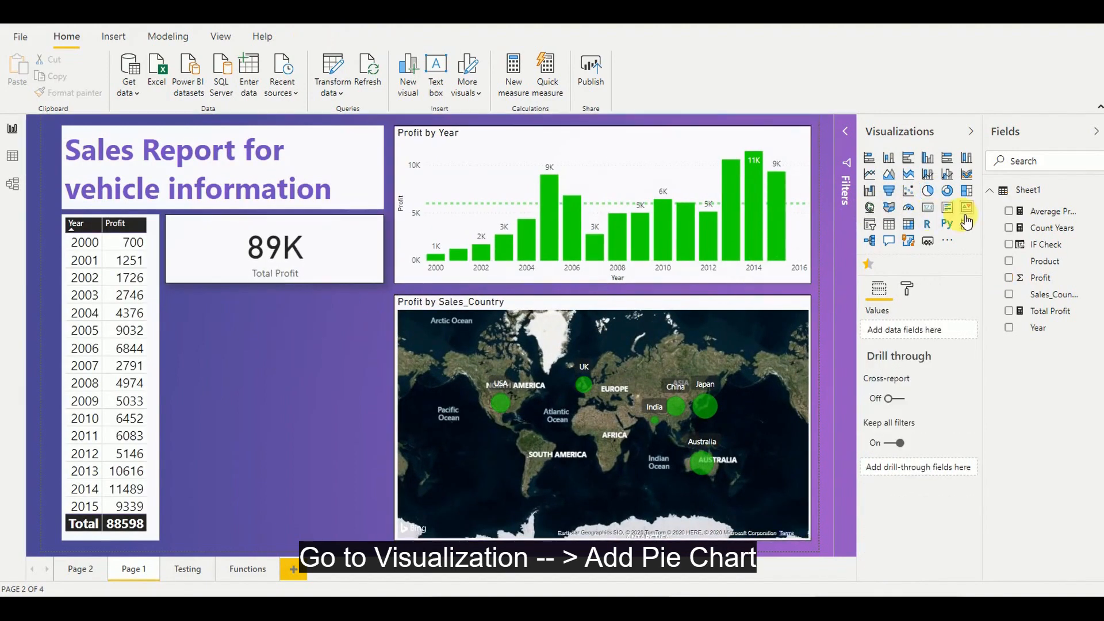
left_click(928, 194)
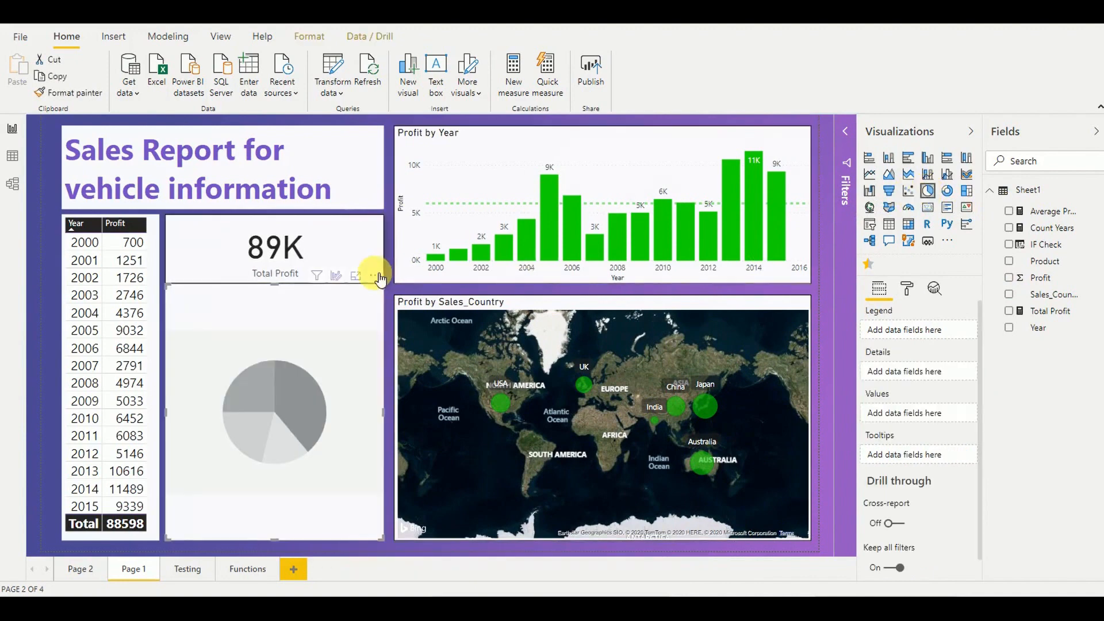
left_click_drag(278, 290, 278, 298)
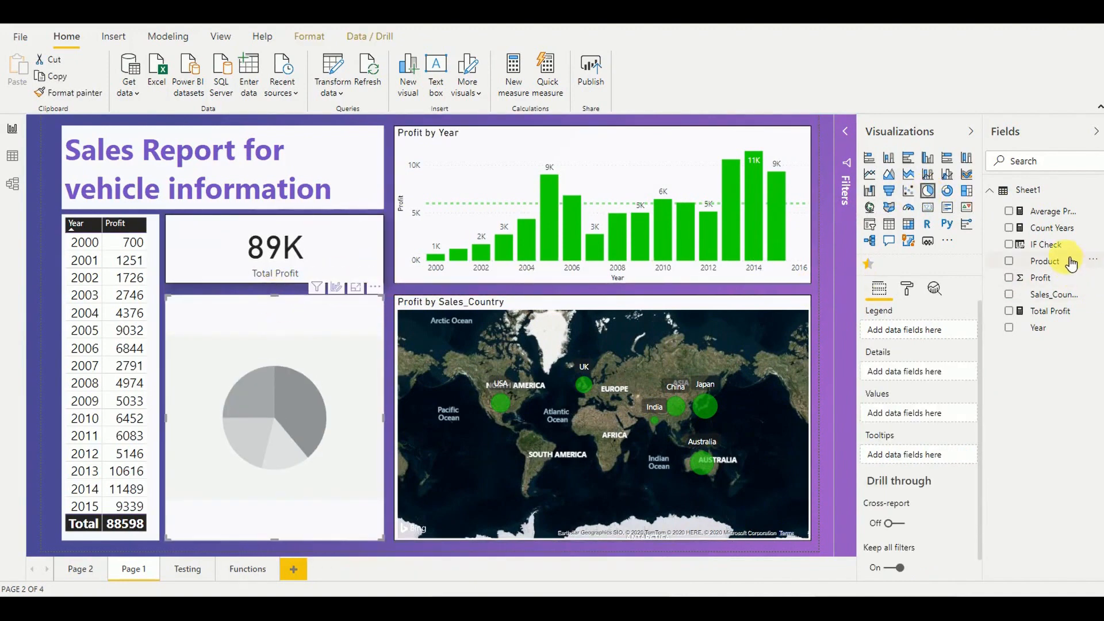
- Assign IF Check to the pie chart's legend and values, keeping Count as the aggregation
left_click_drag(1054, 249, 936, 328)
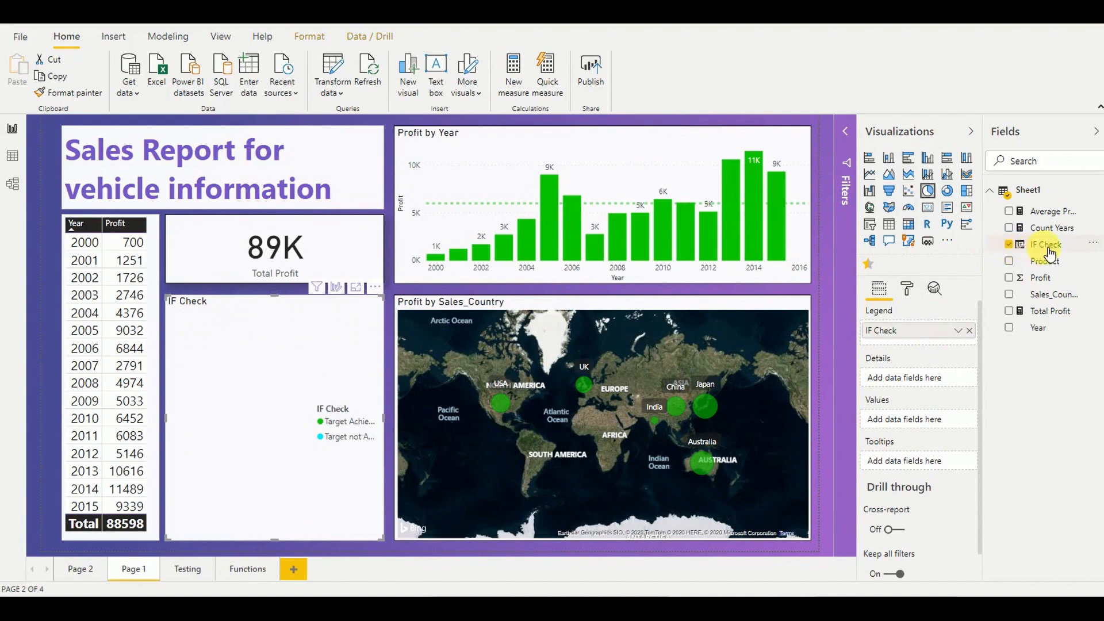
left_click_drag(1045, 246, 933, 424)
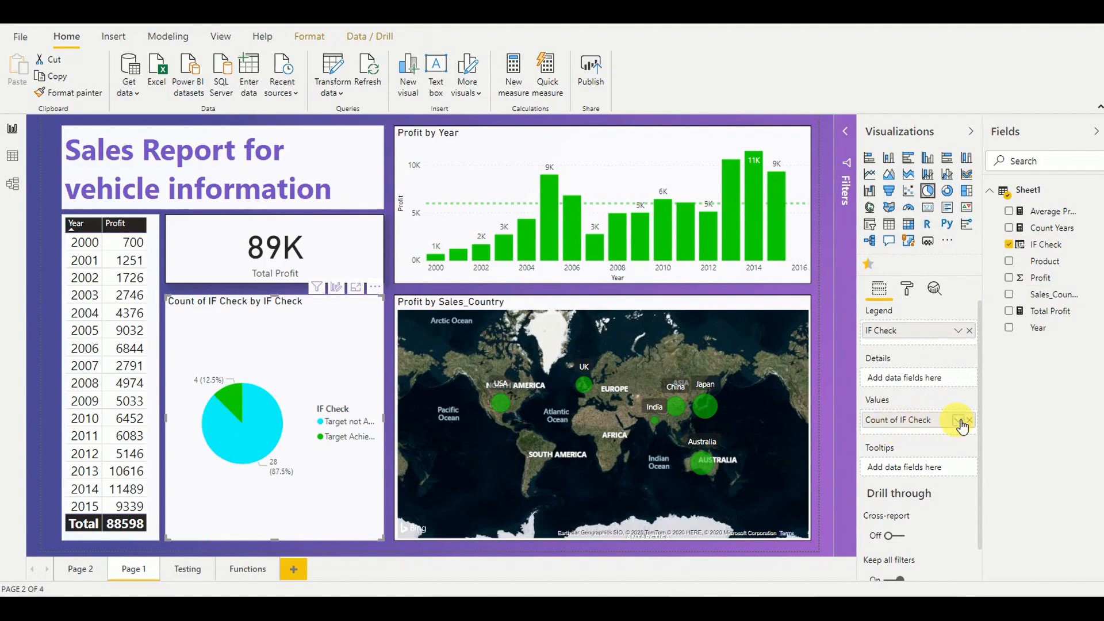
left_click(959, 422)
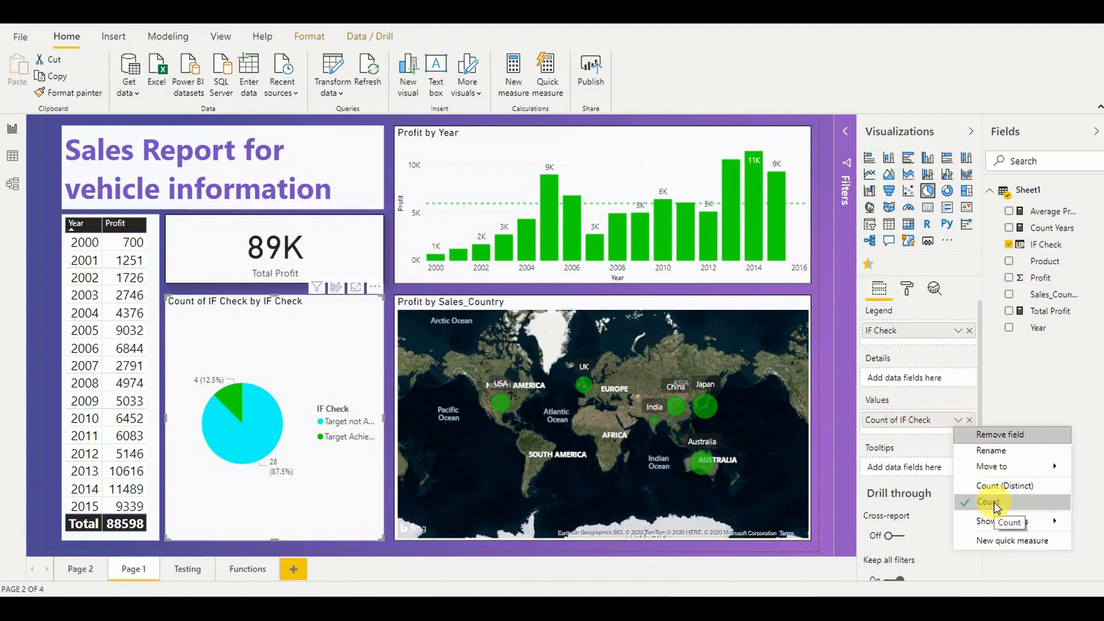
left_click(1011, 404)
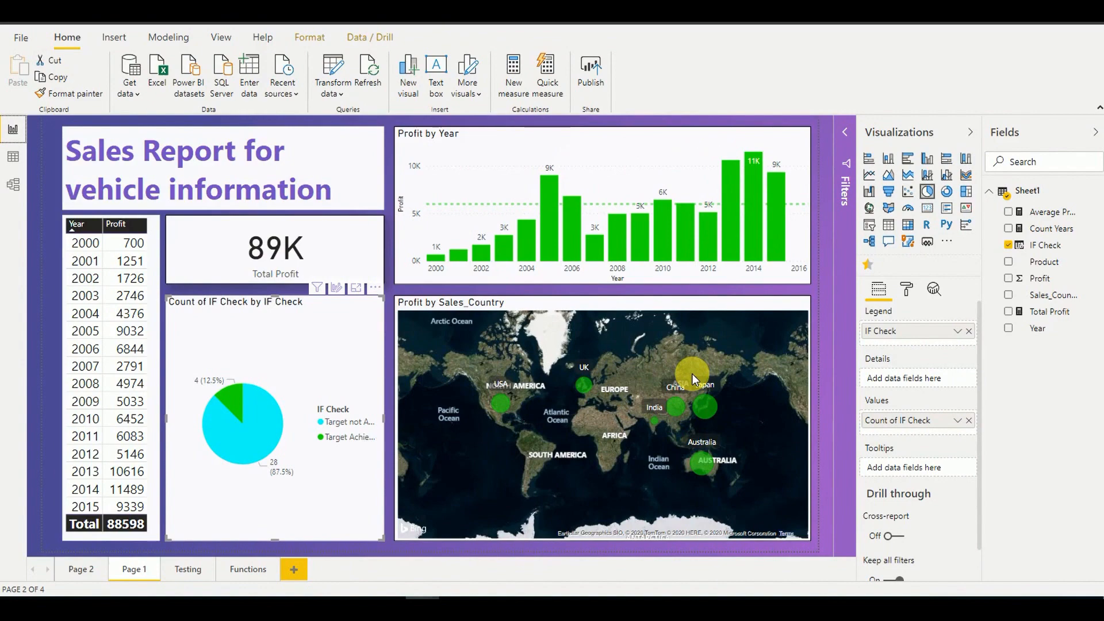
- Create a new calculated column in the Sheet1 data table and name it "Nested If condition"
left_click(19, 159)
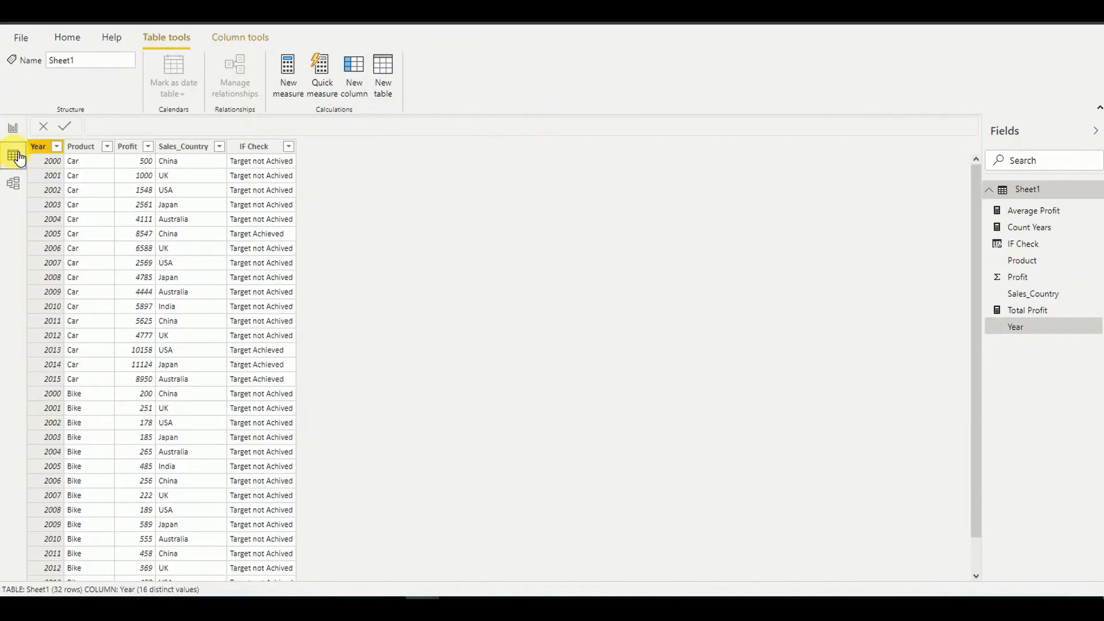
left_click(358, 92)
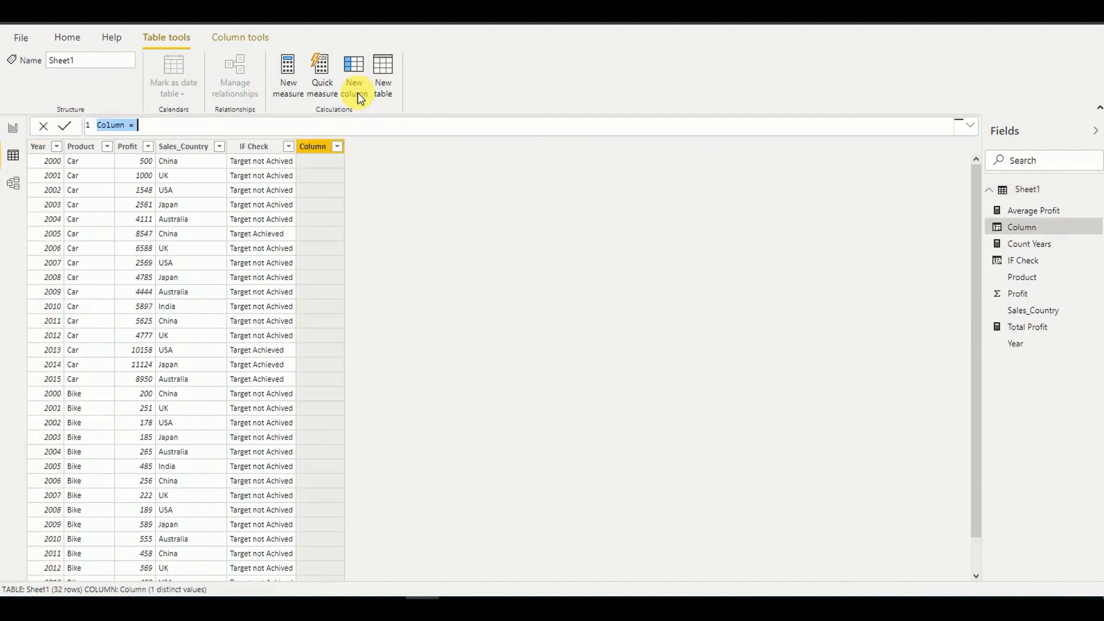
left_click(105, 125)
double_click(114, 269)
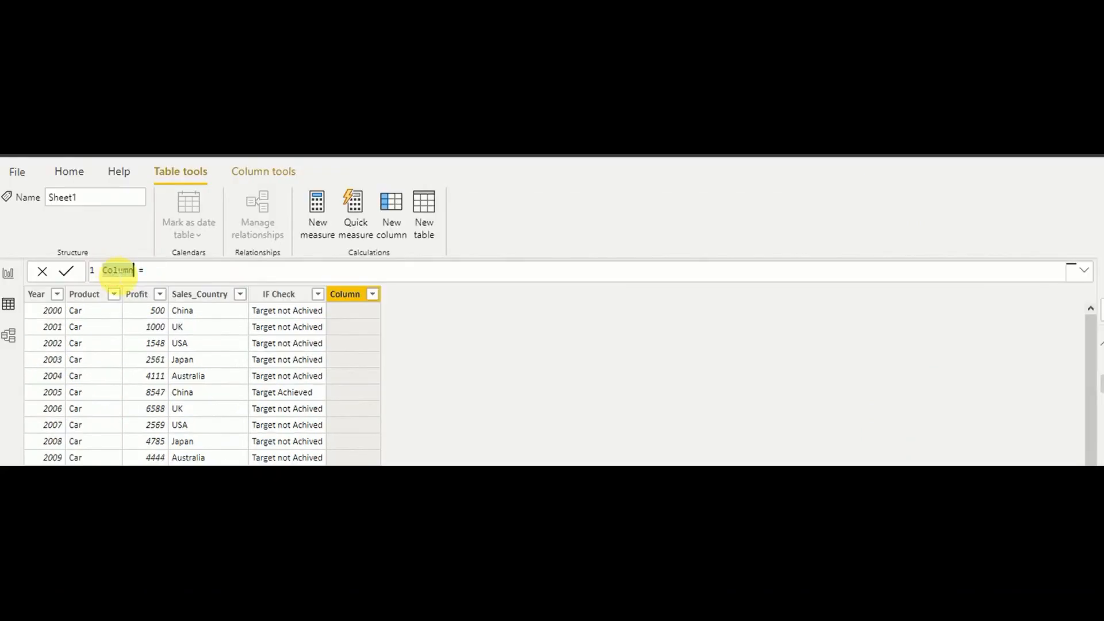
type("Nested ")
type("If ")
type("condition")
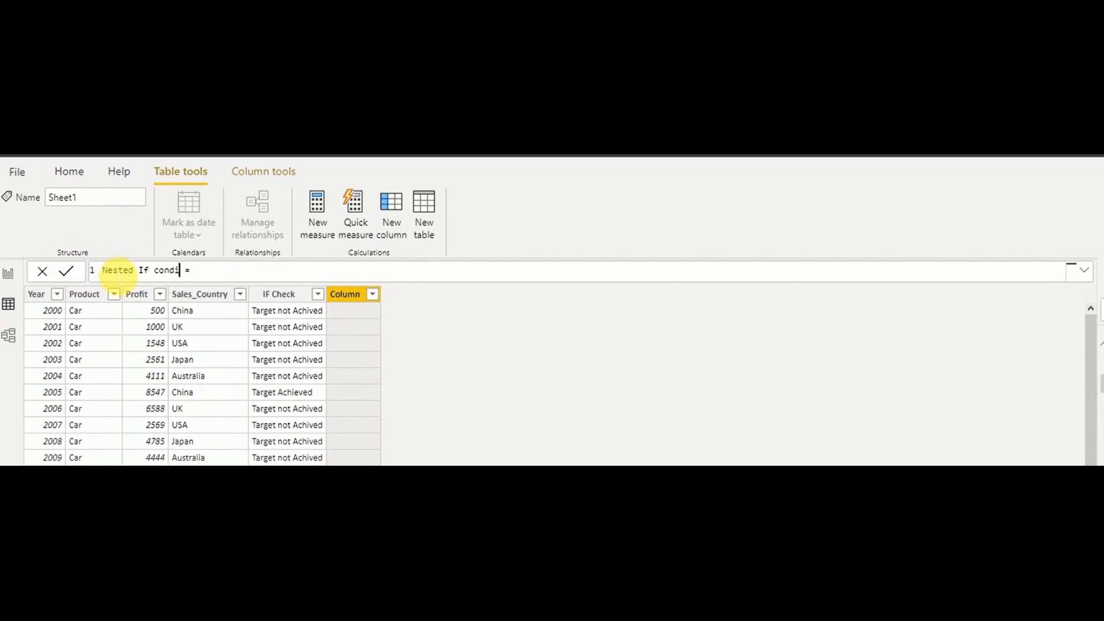
- Begin the Nested If condition formula with an IF function containing an AND test, working in the expanded formula editor
key("End")
type("IF")
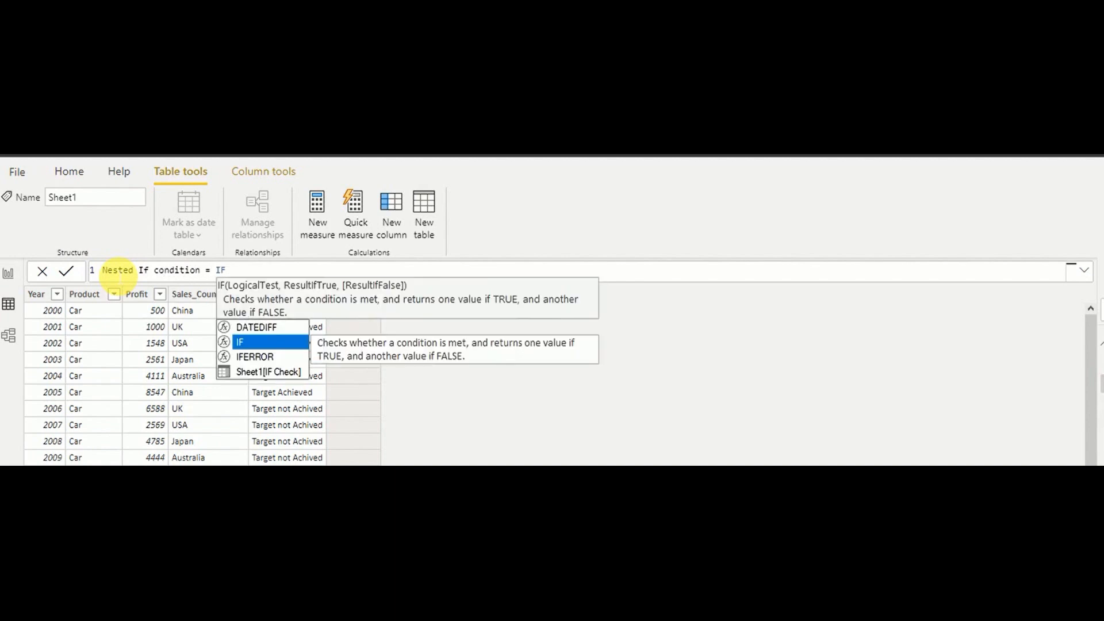
left_click(1085, 271)
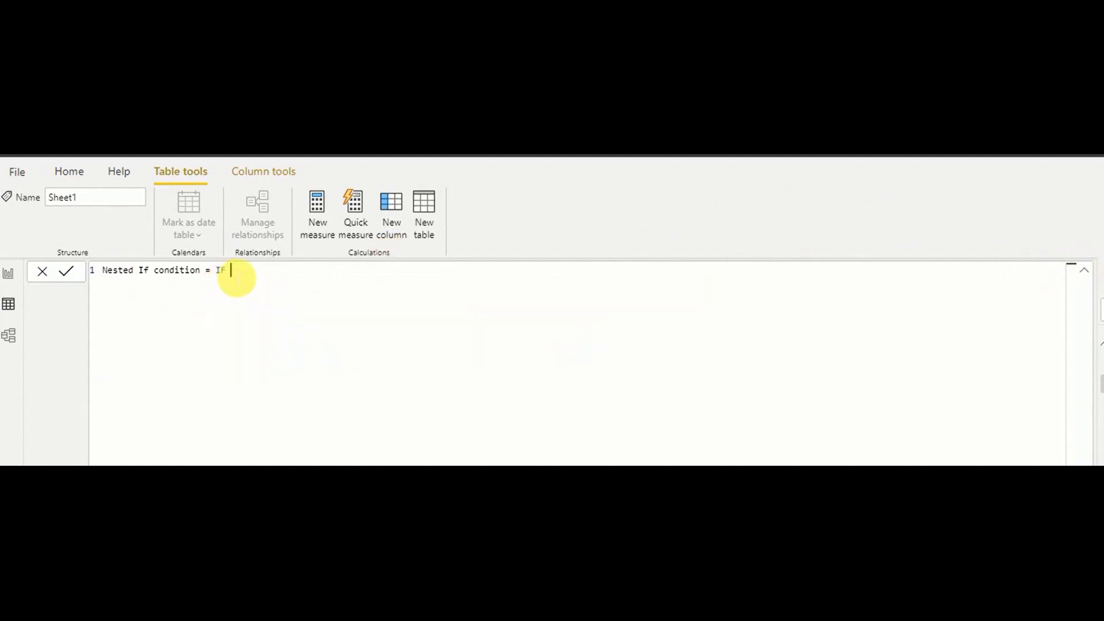
key("BackSpace")
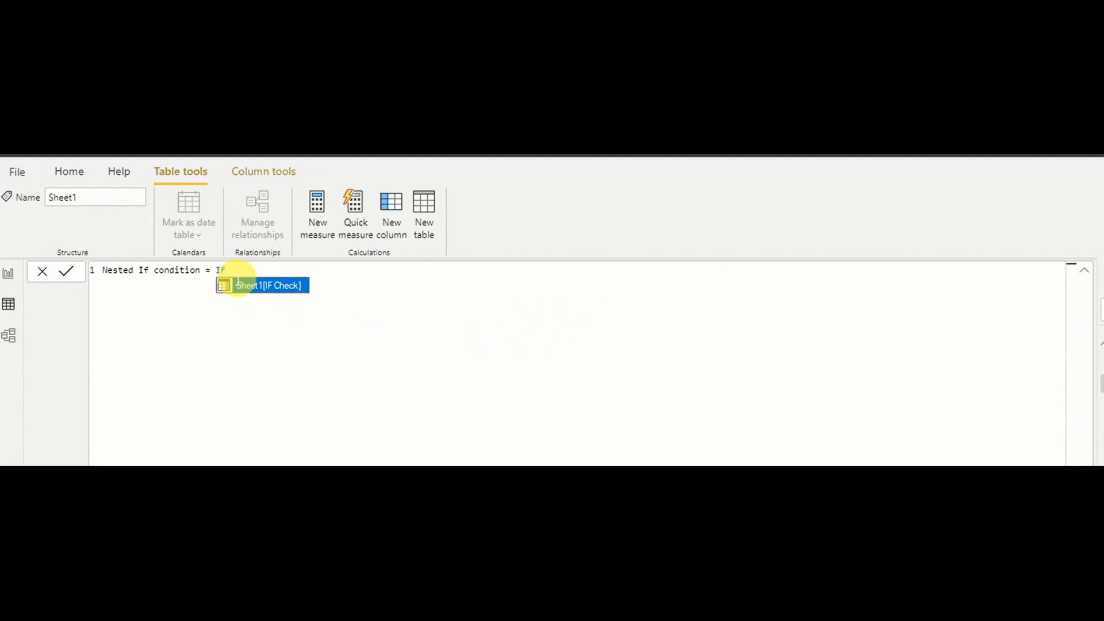
type("(")
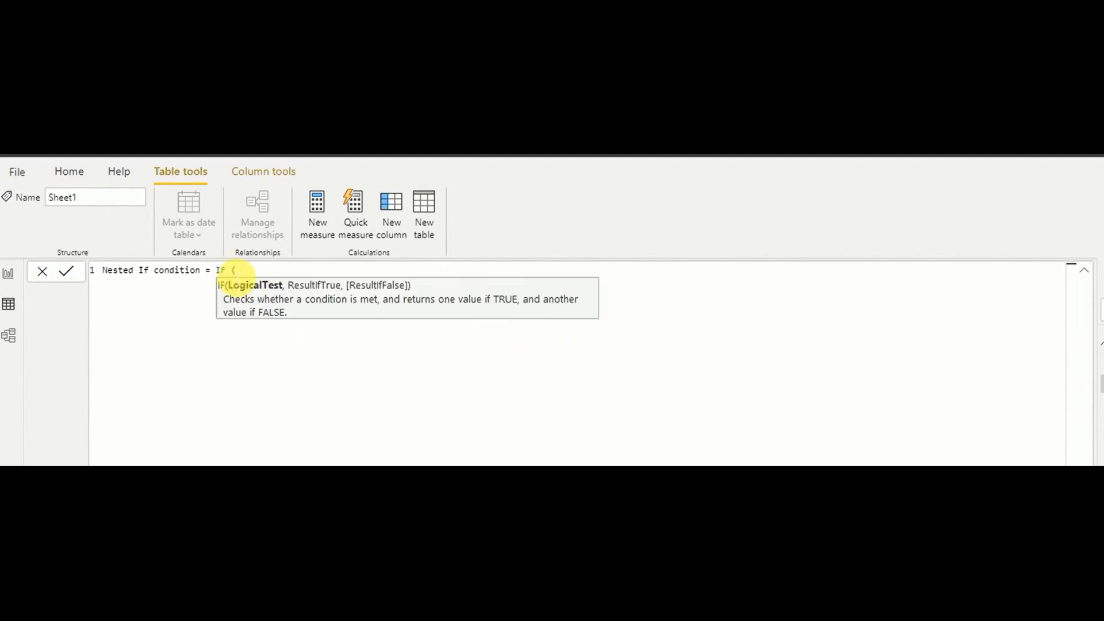
type("AND")
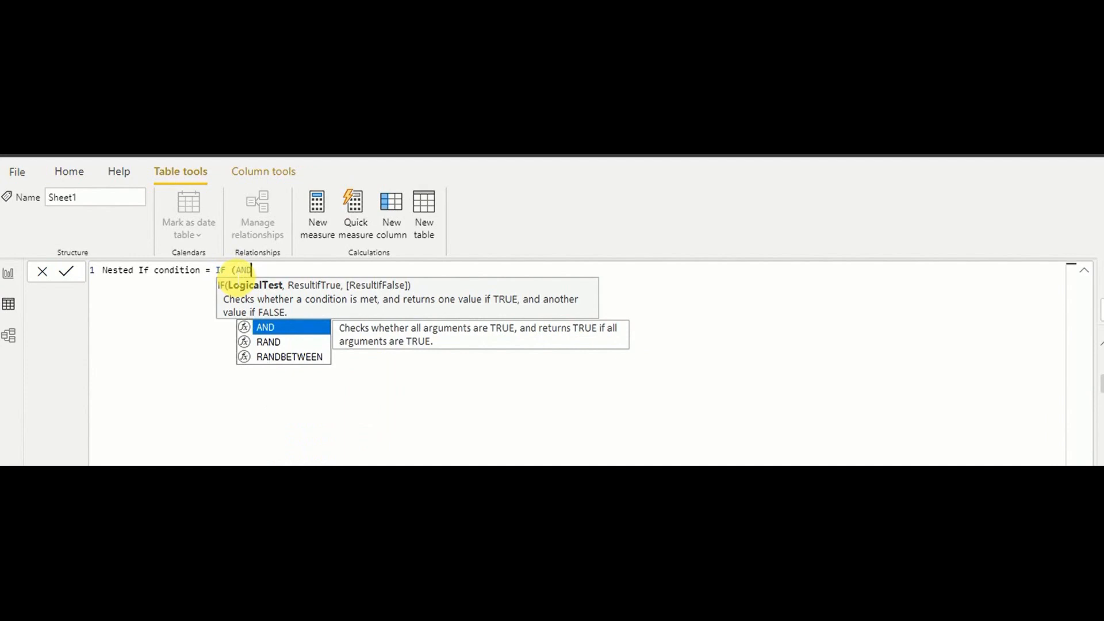
type("(")
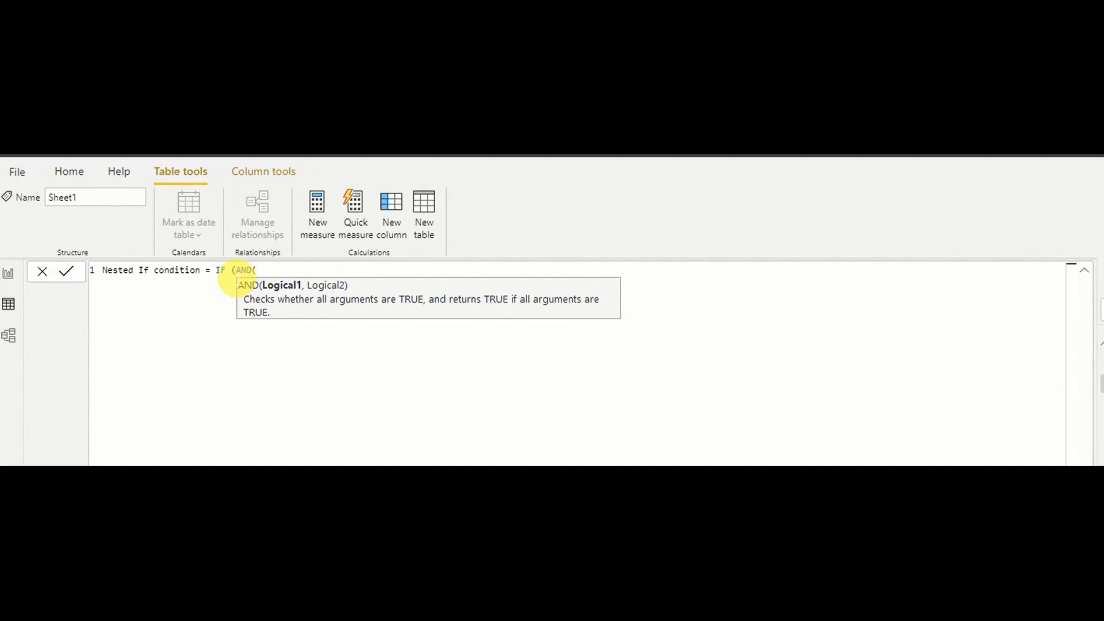
- Enter Sheet1[Sales_Country] = "USA" as the first condition of the AND test
type("Shee")
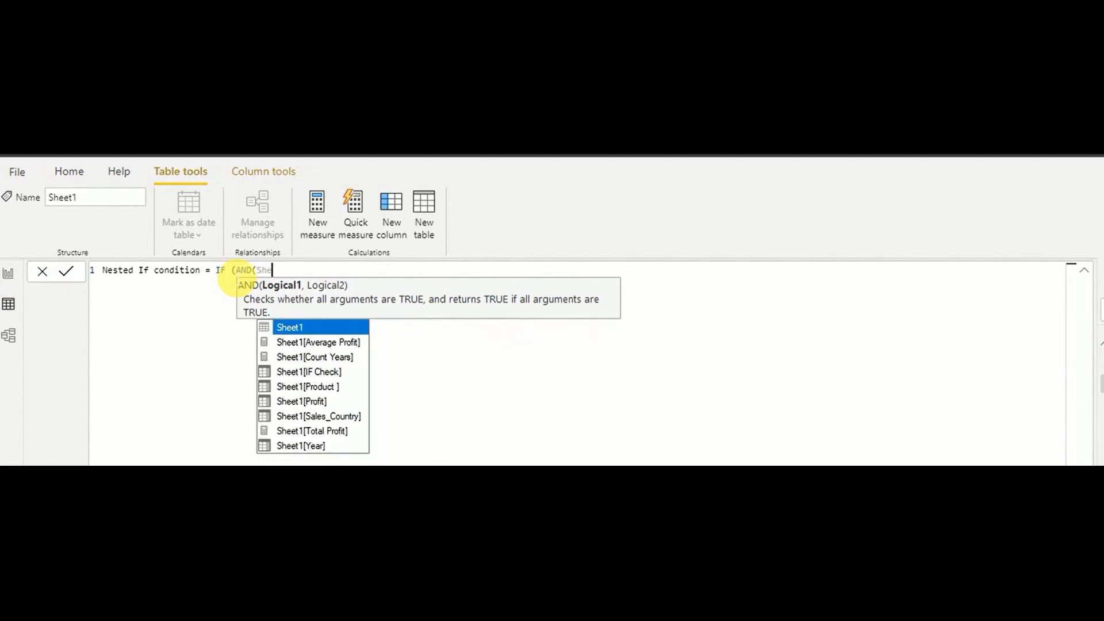
key("Down")
key("Down")
key("Down")
key("Down")
key("Down")
key("Down")
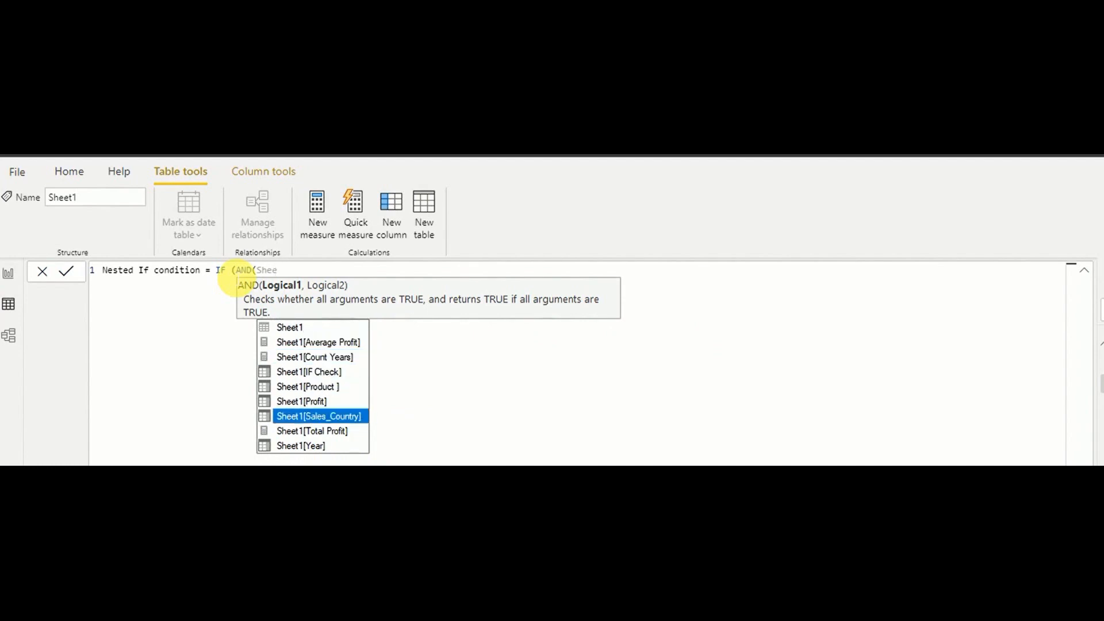
key("Tab")
type("= \"\"")
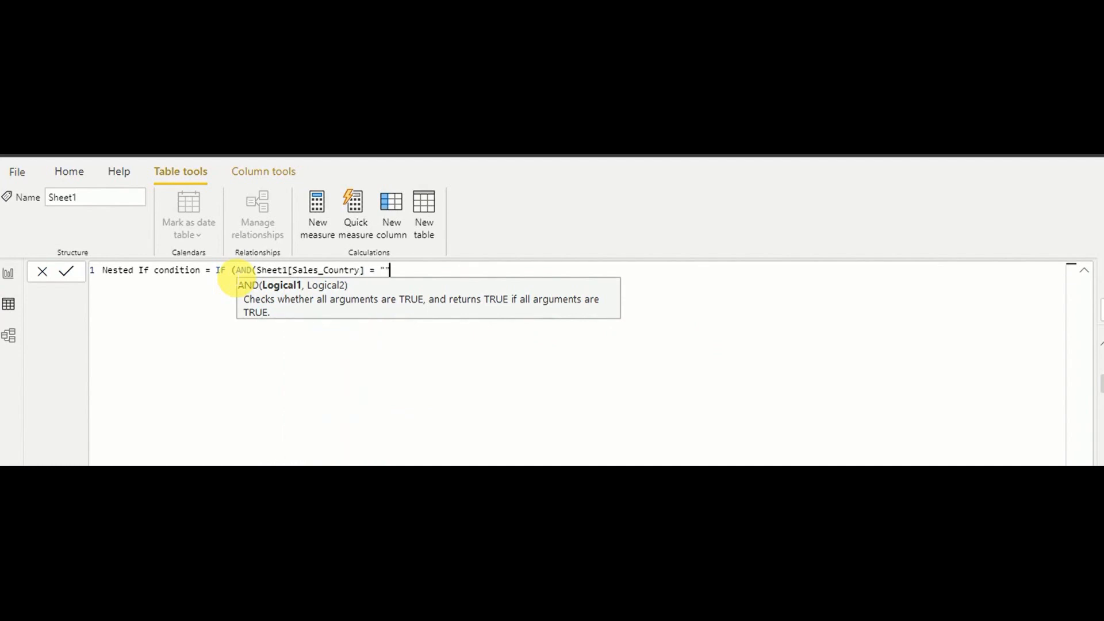
key("Left")
type("USA")
key("Right")
type(",")
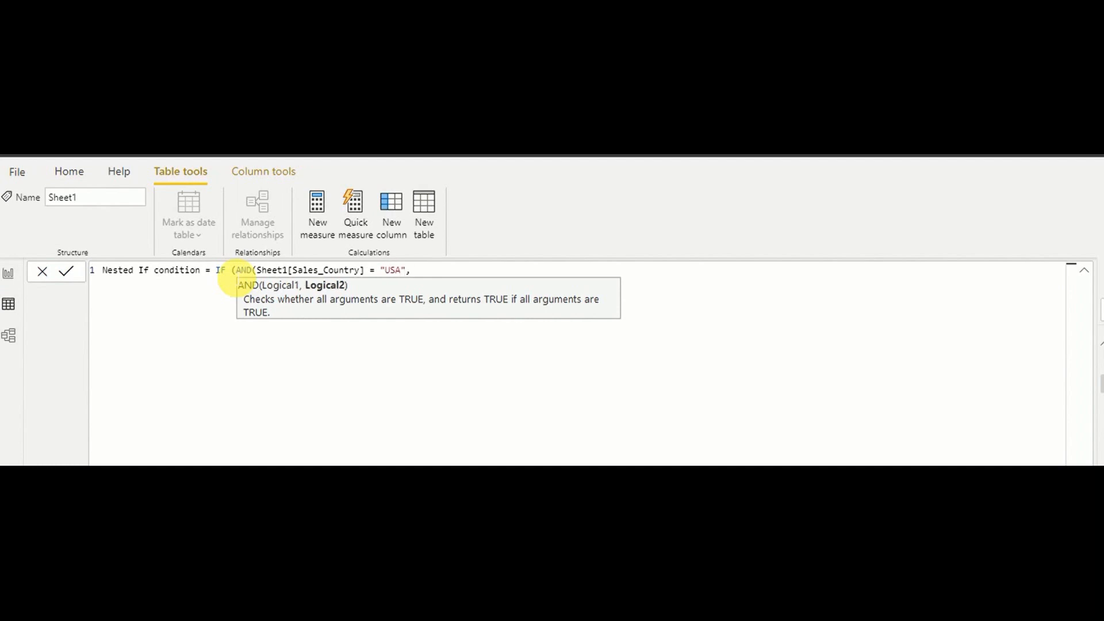
- Add Sheet1[Profit] > 3000 as the second AND condition and close the test, ready for the IF's true result
type(" She")
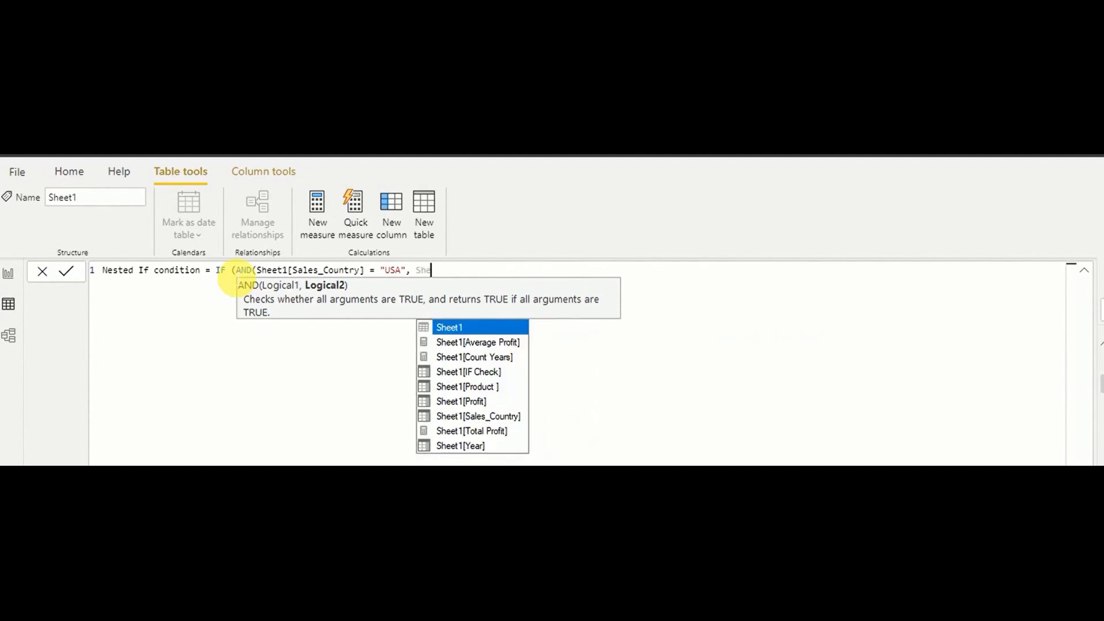
key("Down")
key("Down")
key("Down")
key("Down")
key("Down")
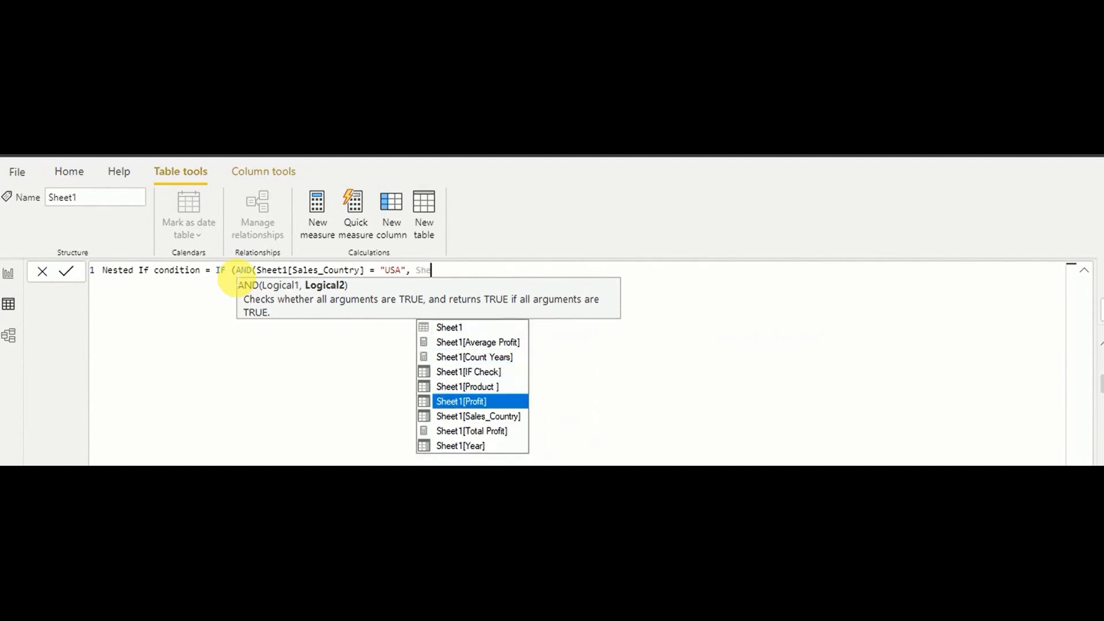
key("Tab")
type(">")
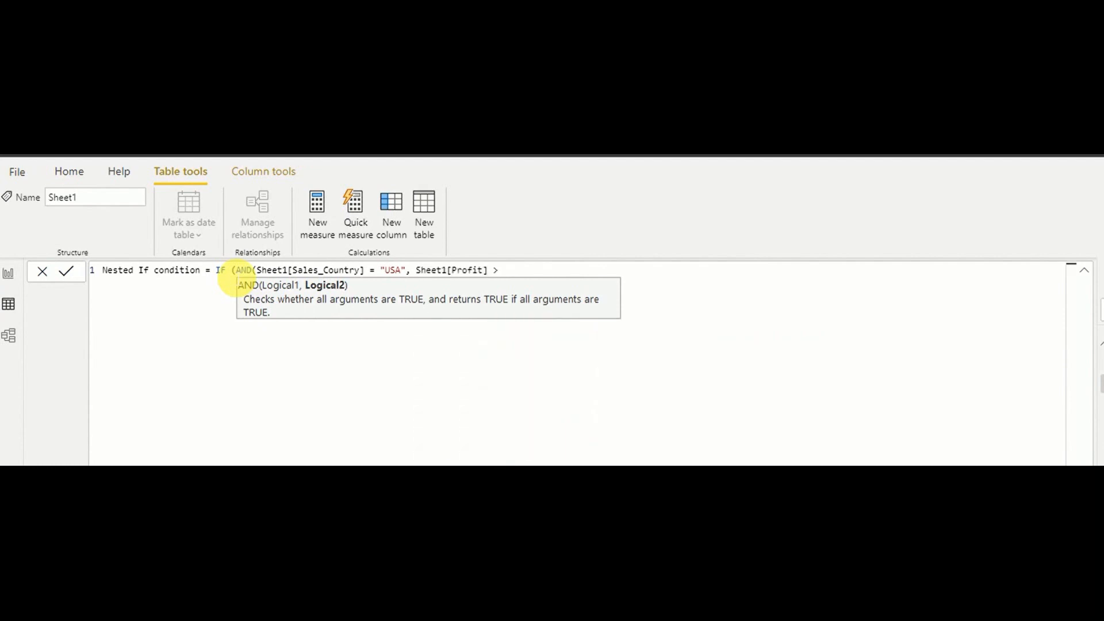
type(" 3000")
type(")")
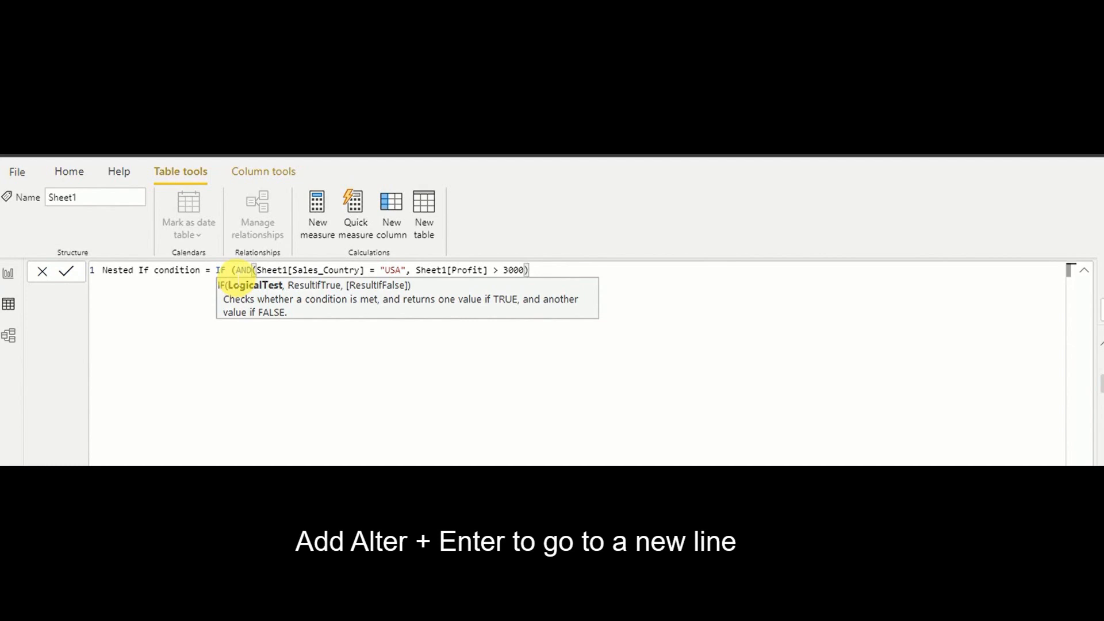
type(",")
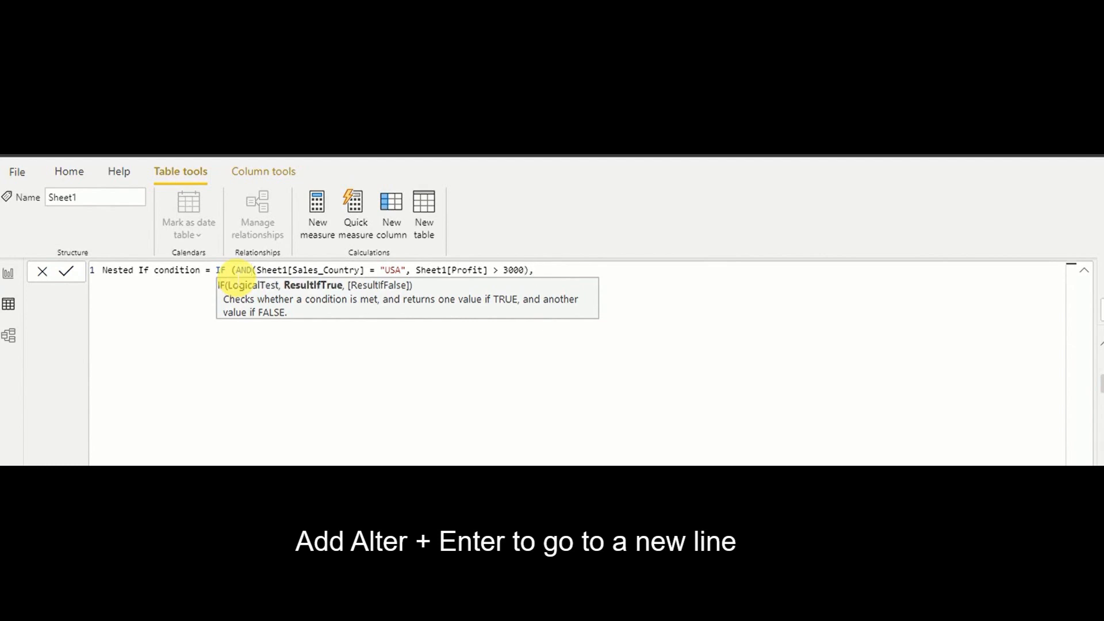
- Begin the true result with "US" and place it on an indented second line of the formula
type(" \"US")
key("Left")
key("Left")
key("Left")
key("alt+Return")
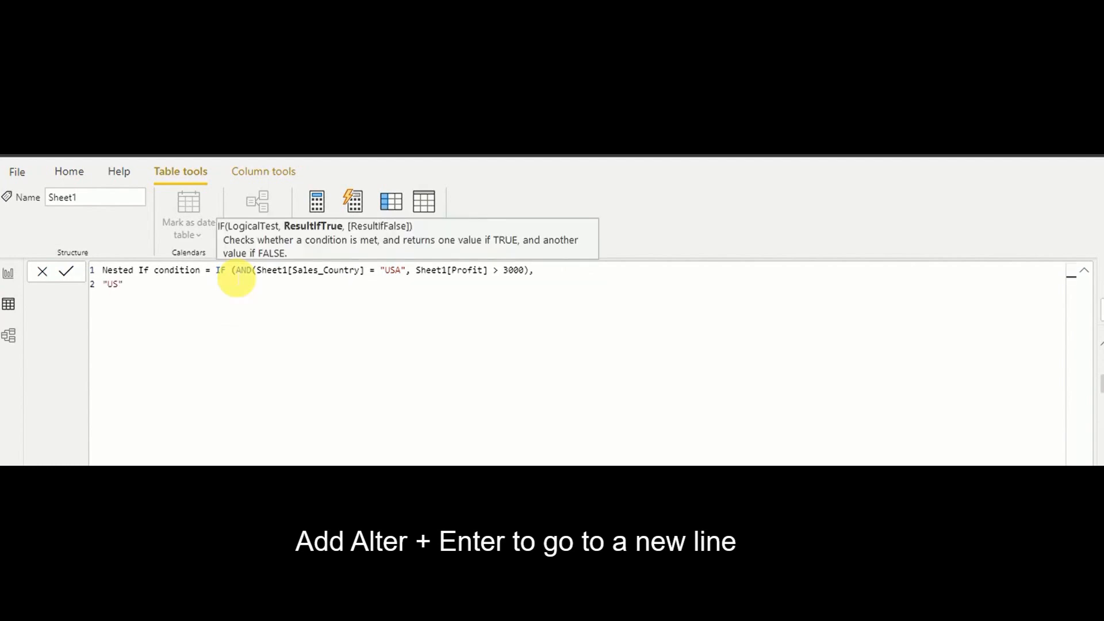
key("Tab")
key("Tab")
key("Tab")
key("Tab")
key("Tab")
key("Tab")
key("Tab")
key("BackSpace")
key("Right")
key("Right")
key("Right")
key("Right")
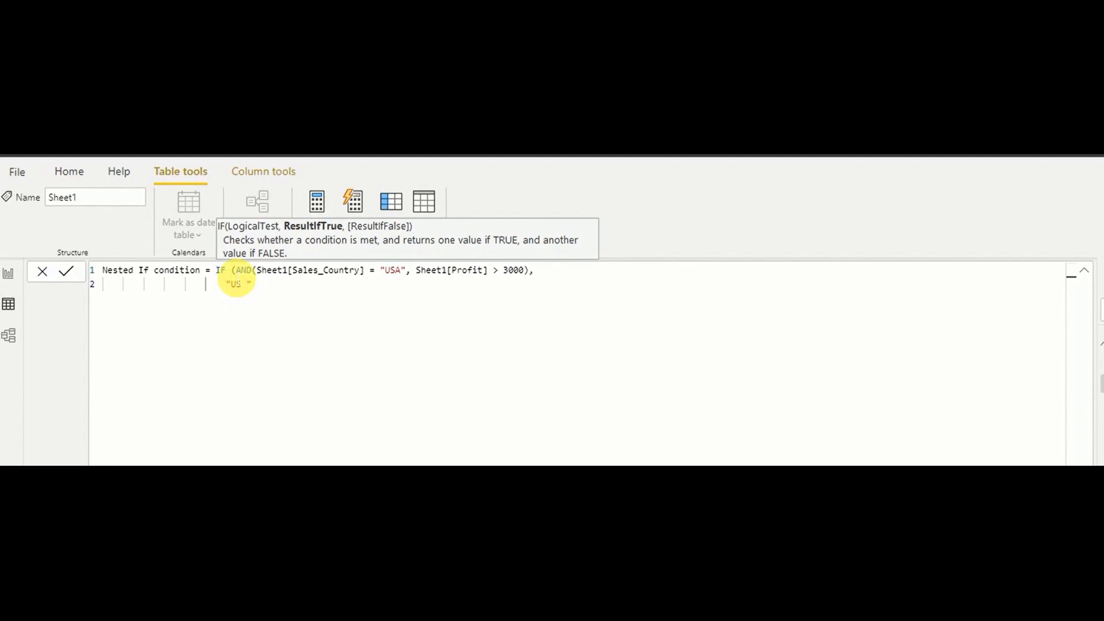
- Complete the true result text as "USA Target Achieved" and follow it with a comma
type("A Target Achived")
key("Left")
key("Left")
key("Left")
type("e")
key("Right")
key("Right")
key("Right")
key("Delete")
type(",")
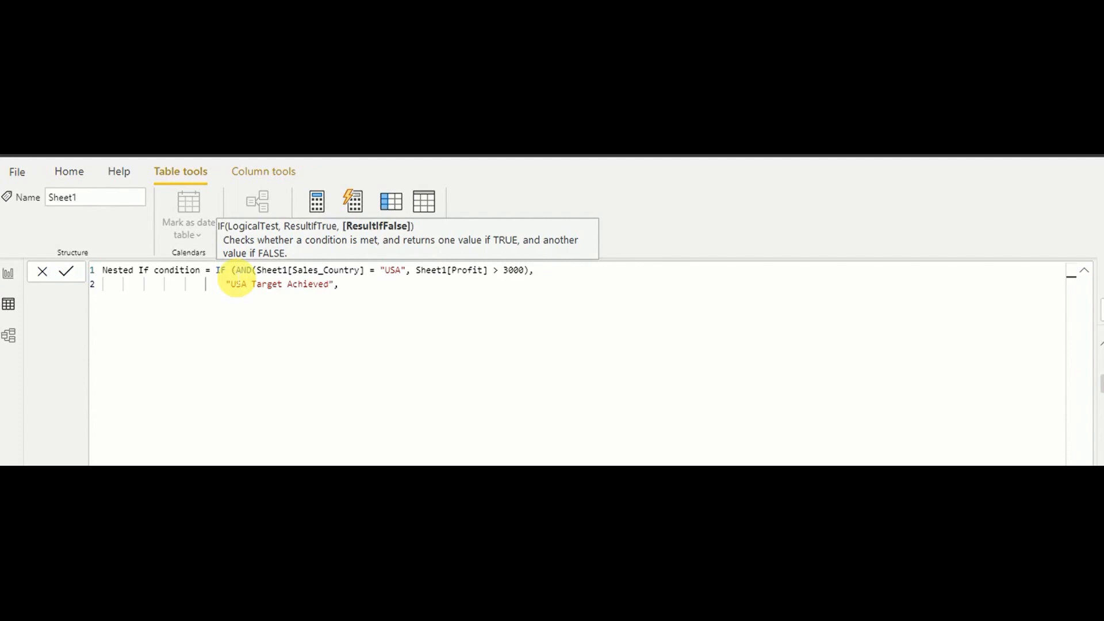
- Start a nested IF with an AND test on an indented third line as the outer IF's false result
key("shift+Return")
key("Tab")
key("Tab")
key("Tab")
key("Tab")
key("Tab")
type("IF")
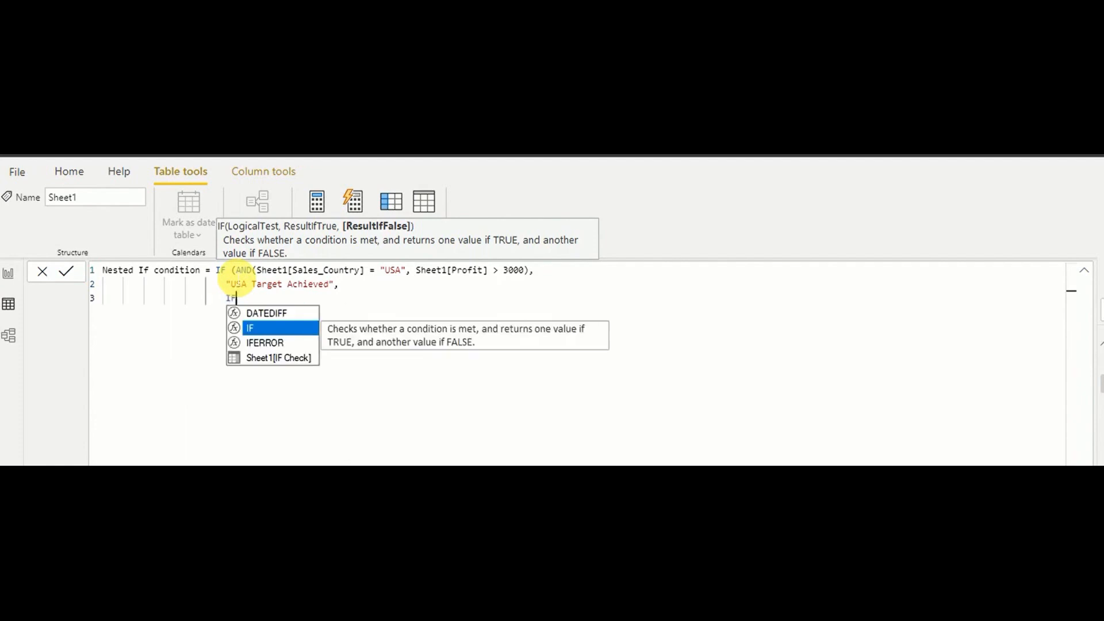
type("(")
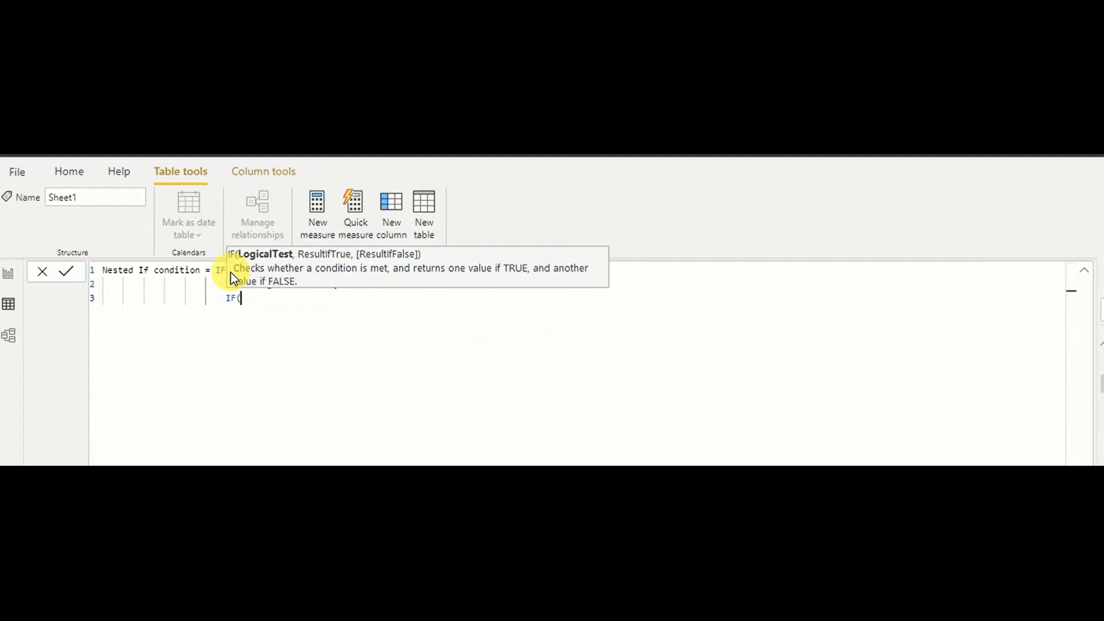
type("AND")
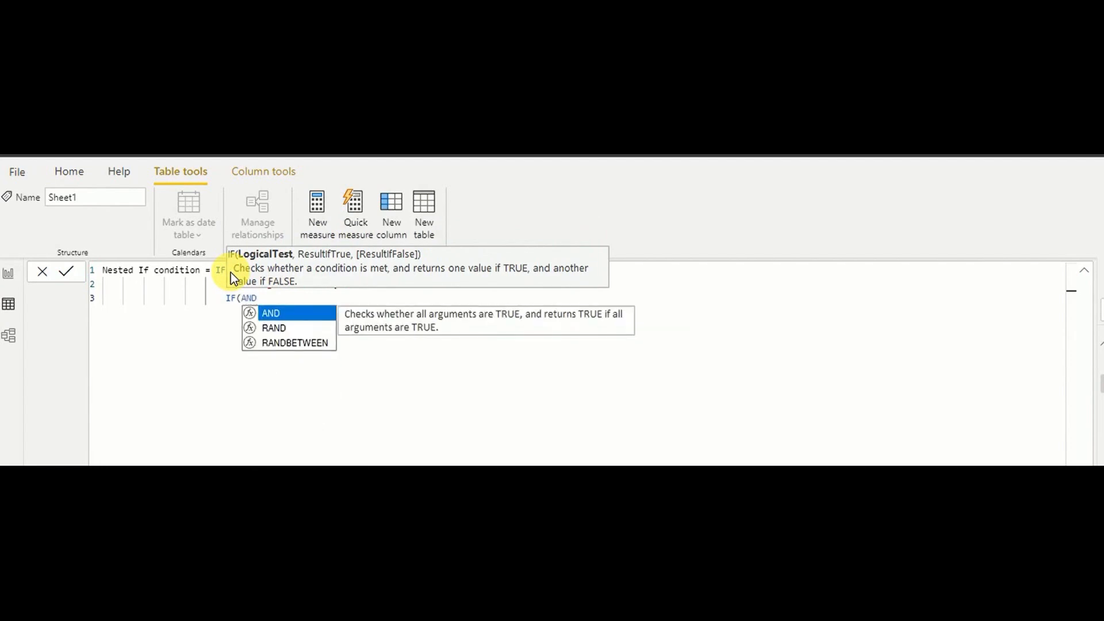
type("(")
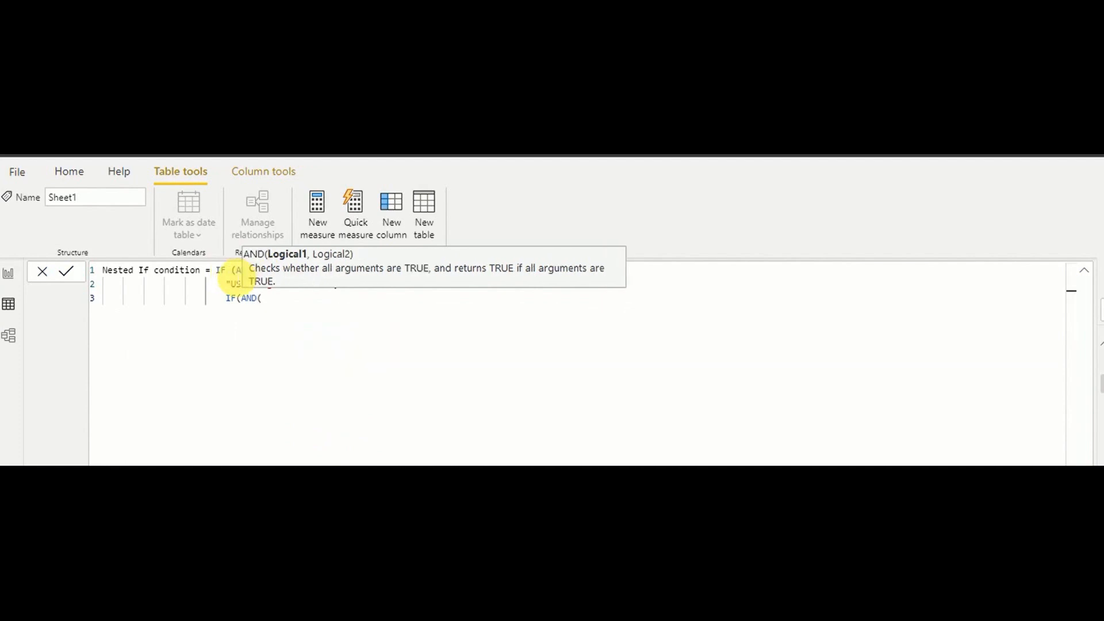
- Enter Sheet1[Sales_Country] = "UK" as the first condition of the nested AND test
type("S")
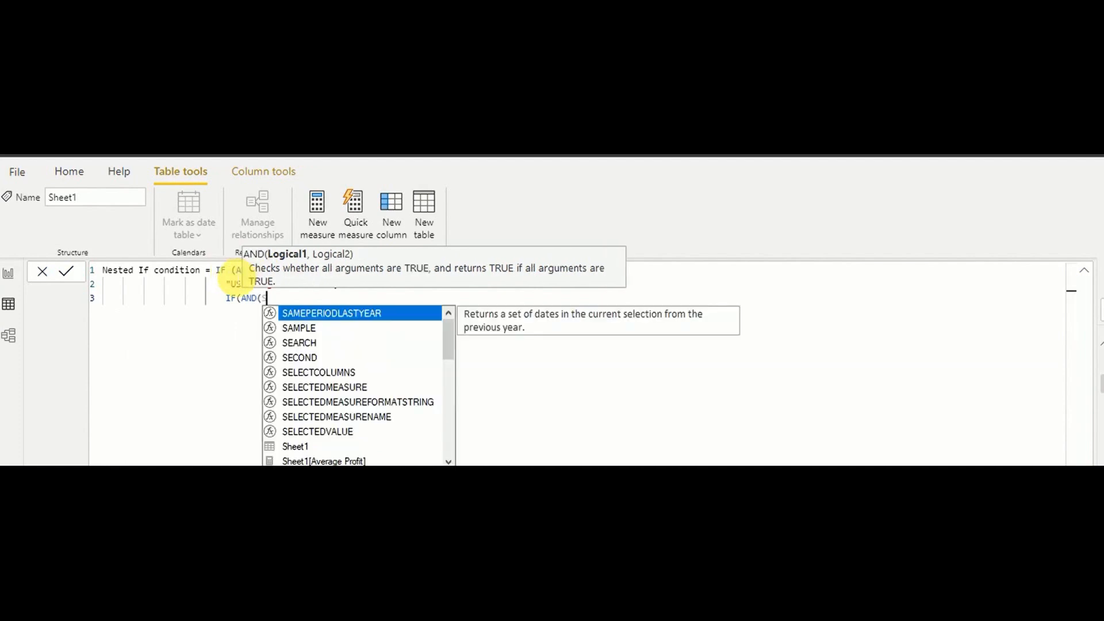
type("hee")
key("Down")
key("Down")
key("Down")
key("Down")
key("Down")
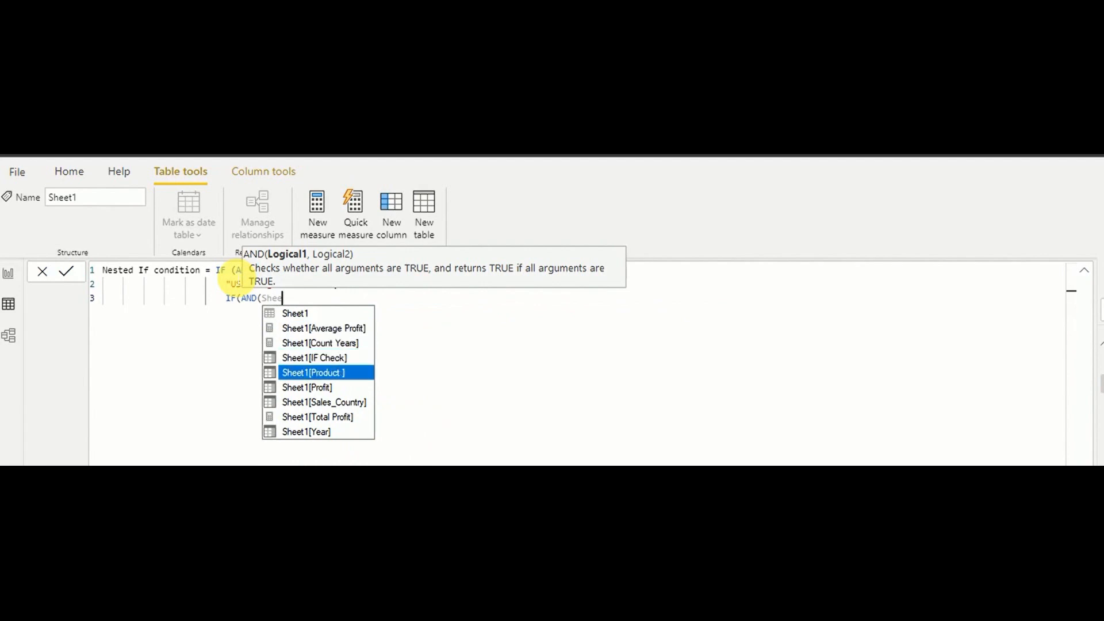
key("Down")
key("Tab")
type("= ")
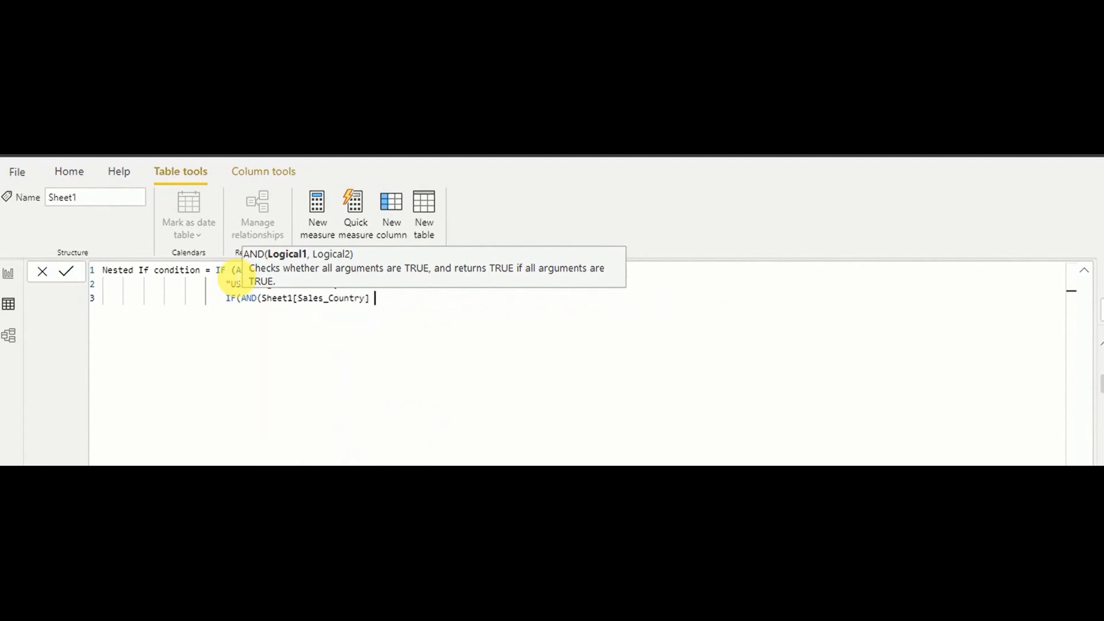
type("\"UK\", ")
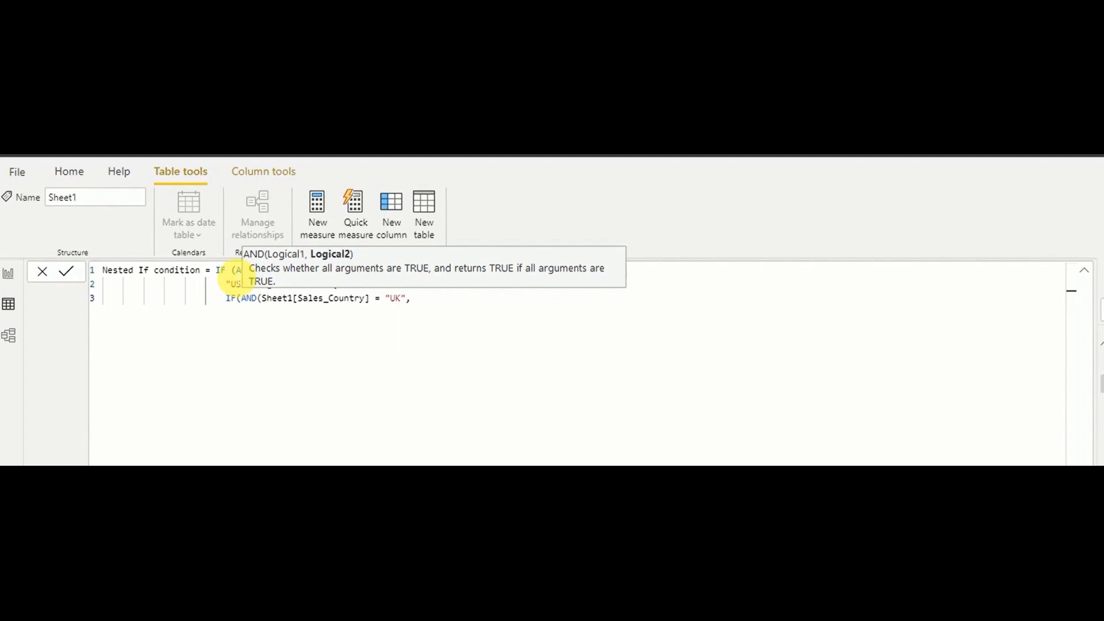
- Add Sheet1[Profit] > 2000 as the second condition of the nested AND test and close the test
type("She")
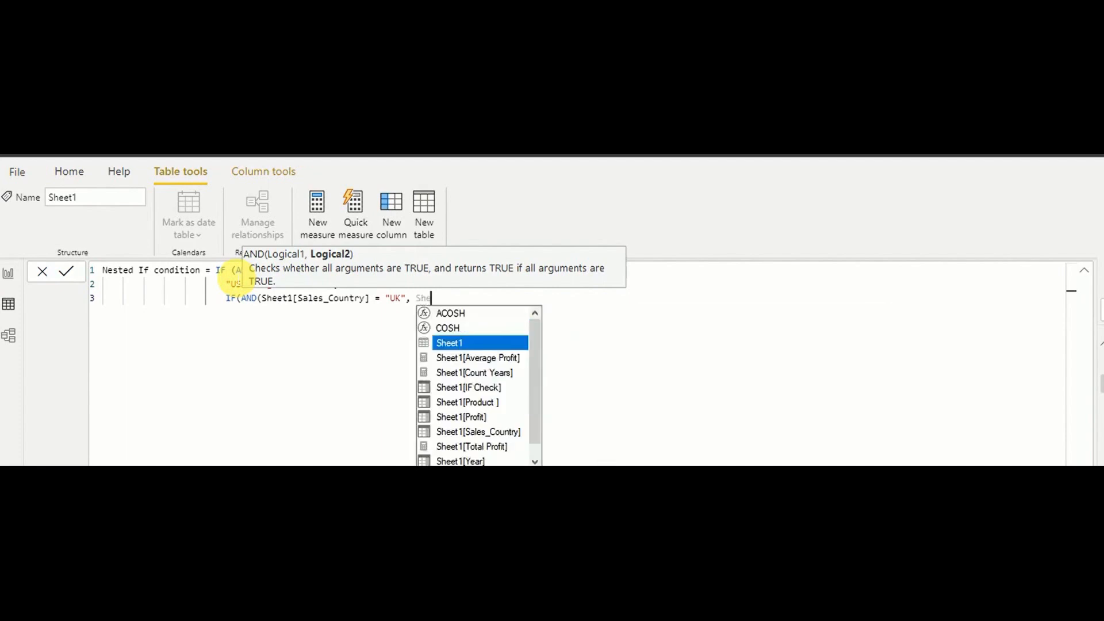
key("Down")
key("Down")
key("Down")
key("Down")
key("Down")
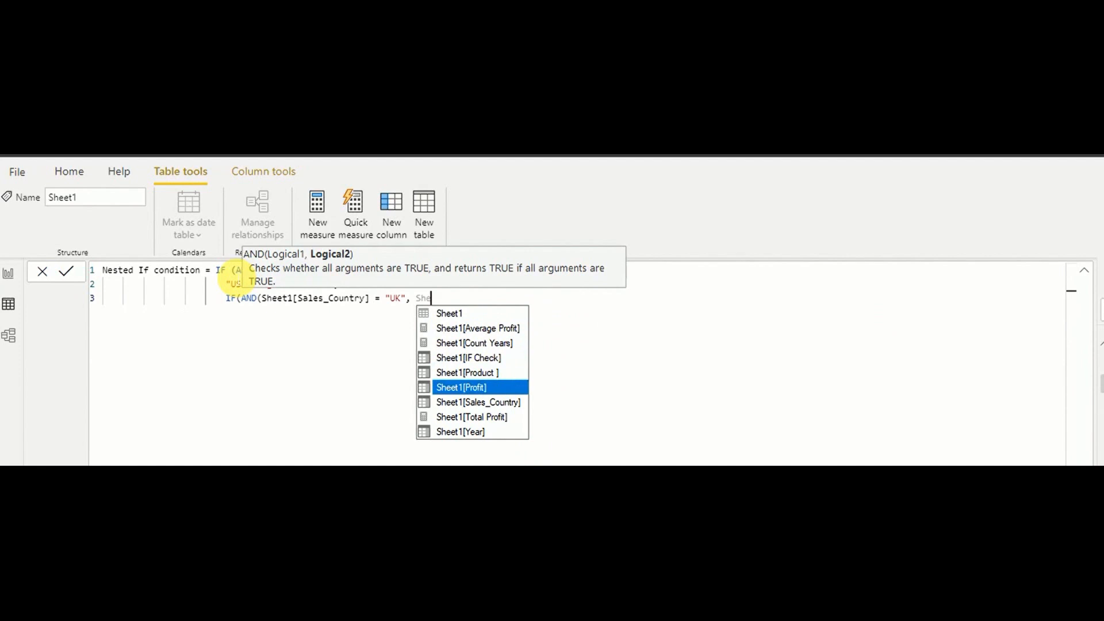
key("Tab")
type(">")
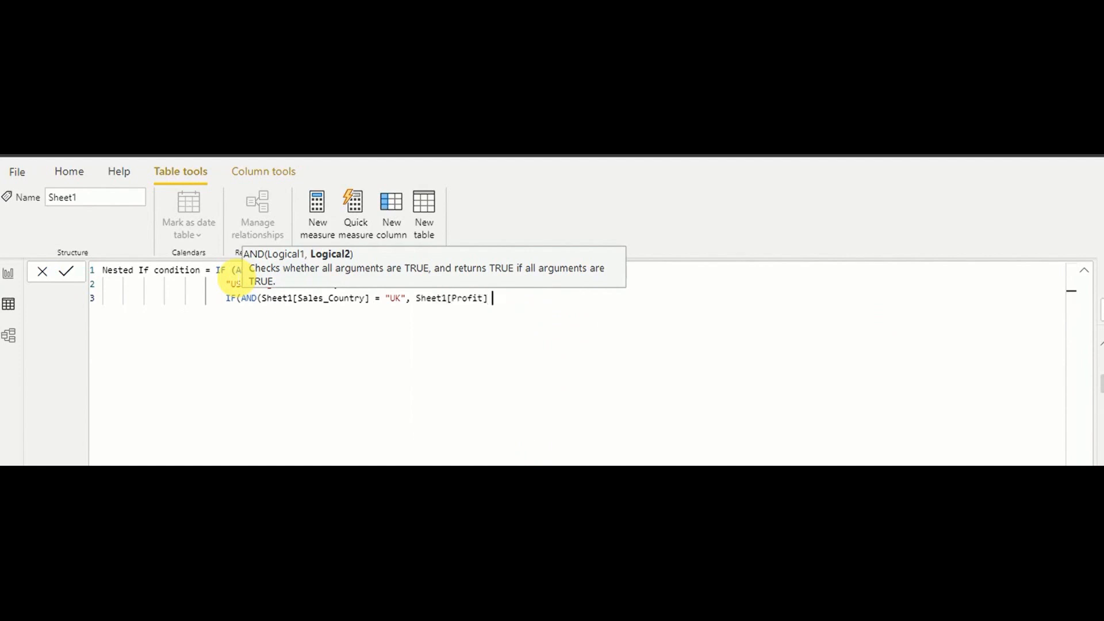
type(" 2000)")
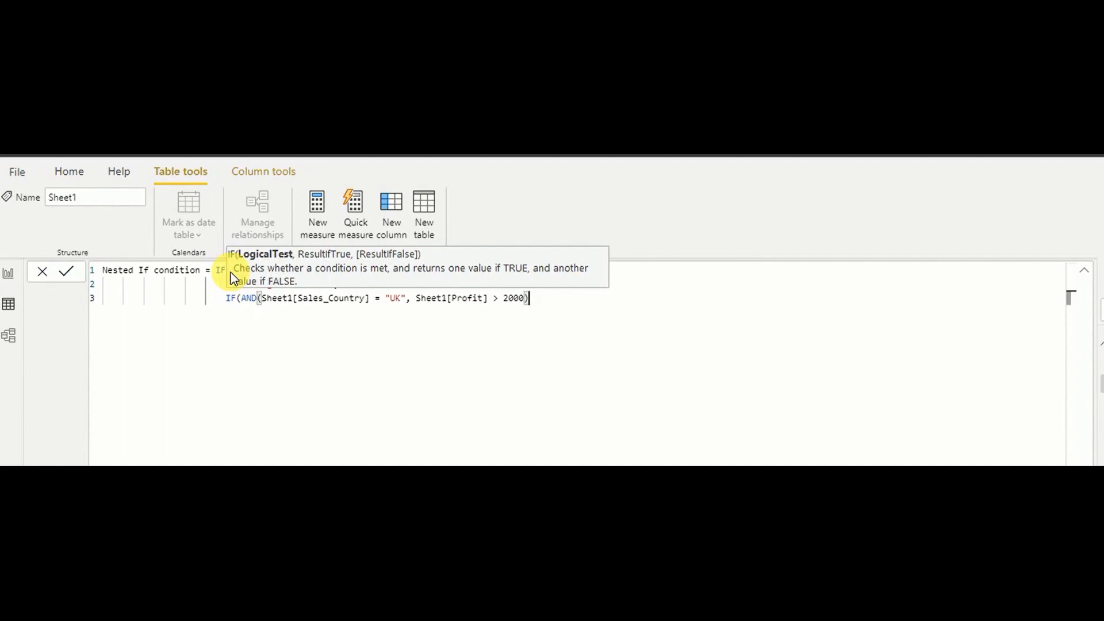
type(",")
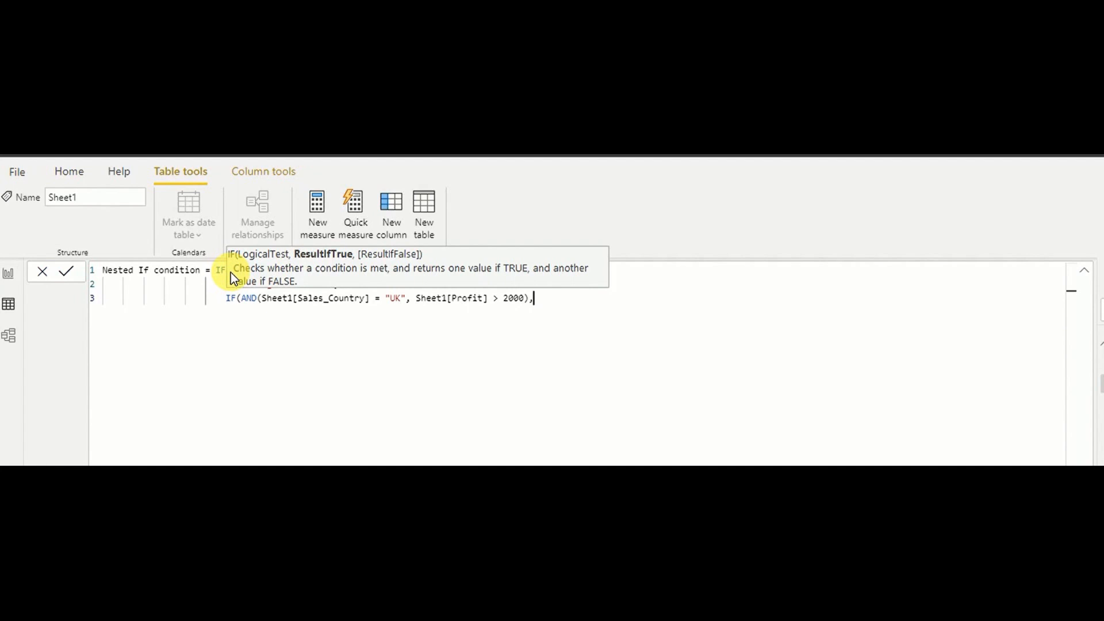
- Add "UK Target Achieved" on an indented fourth line as the nested IF's true result, followed by a comma
key("shift+Return")
key("Tab")
key("Tab")
key("Tab")
key("Tab")
key("Tab")
key("Tab")
type("\"\"")
type("UK Target")
type(" Achived")
key("Left")
key("Left")
key("Left")
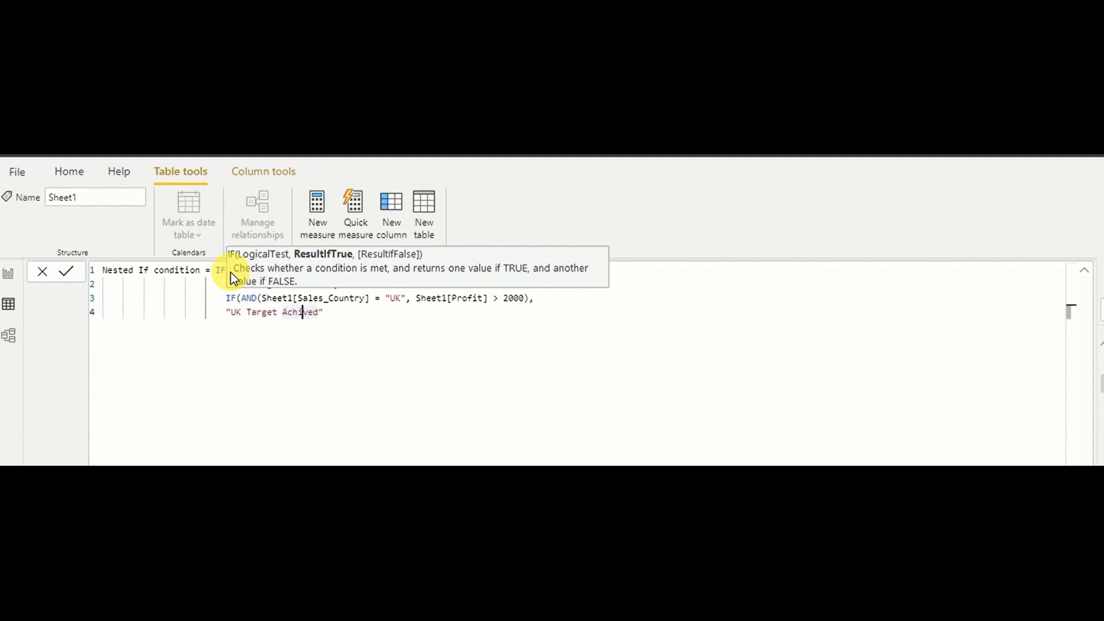
type("e")
key("Right")
key("Right")
key("Right")
type(",")
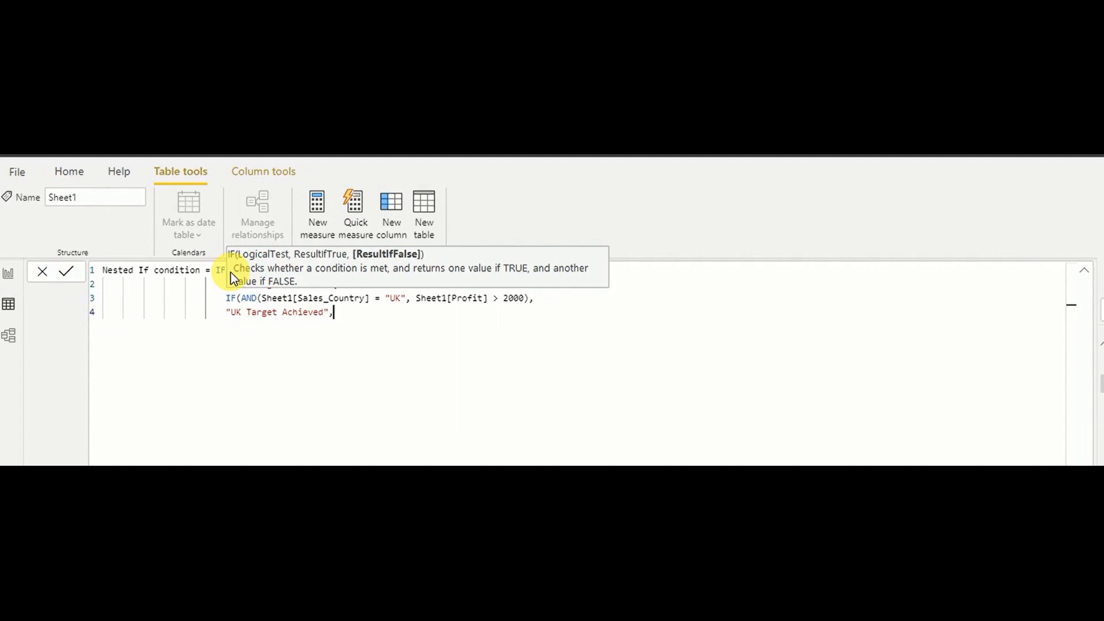
- Add "Target Not Achived" as the nested IF's false result, close both IF functions, and commit the Nested If condition column
type(" \"Target Not Achived")
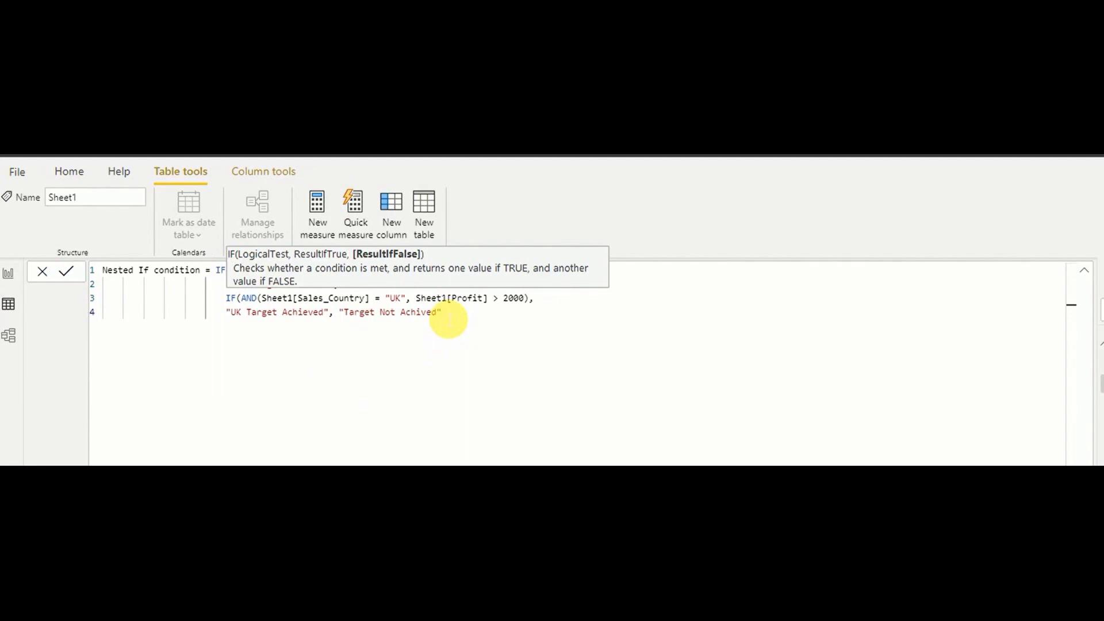
type(")")
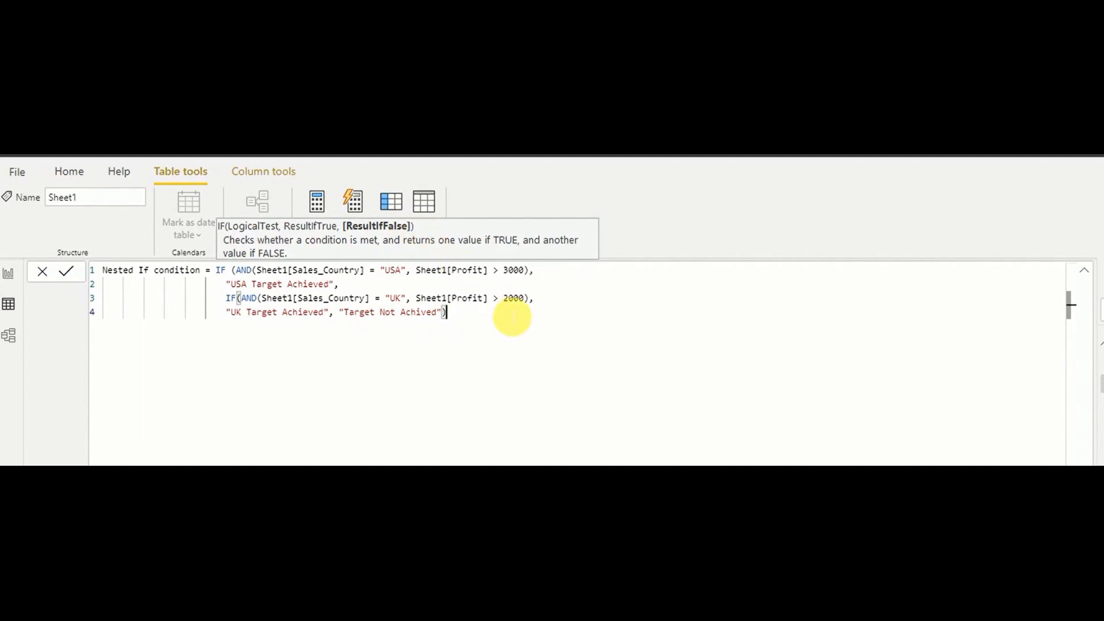
type(")")
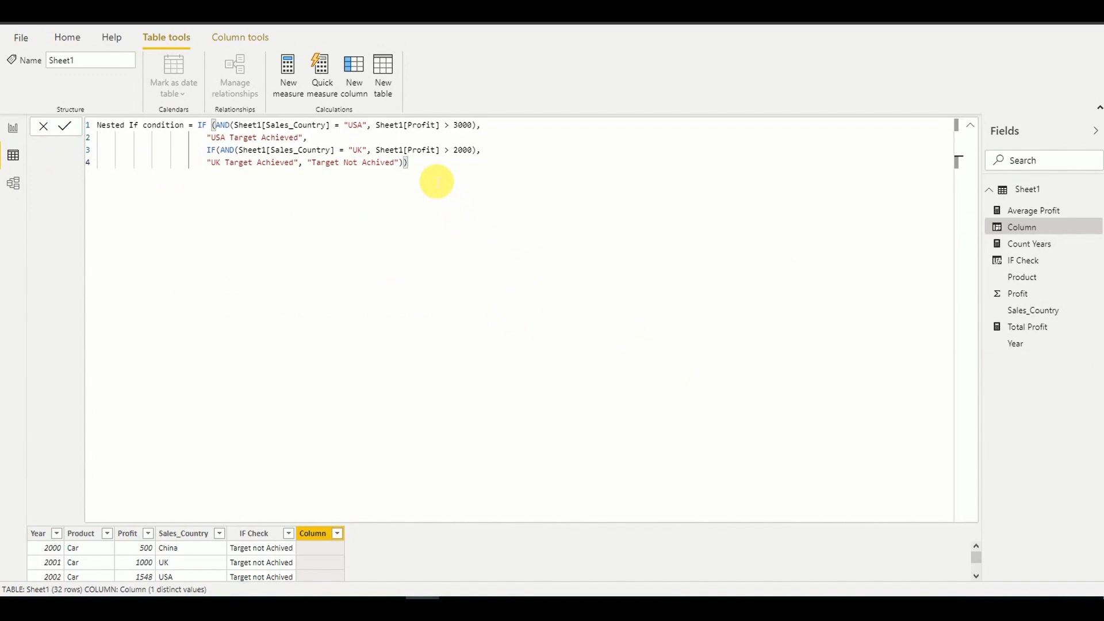
key("Return")
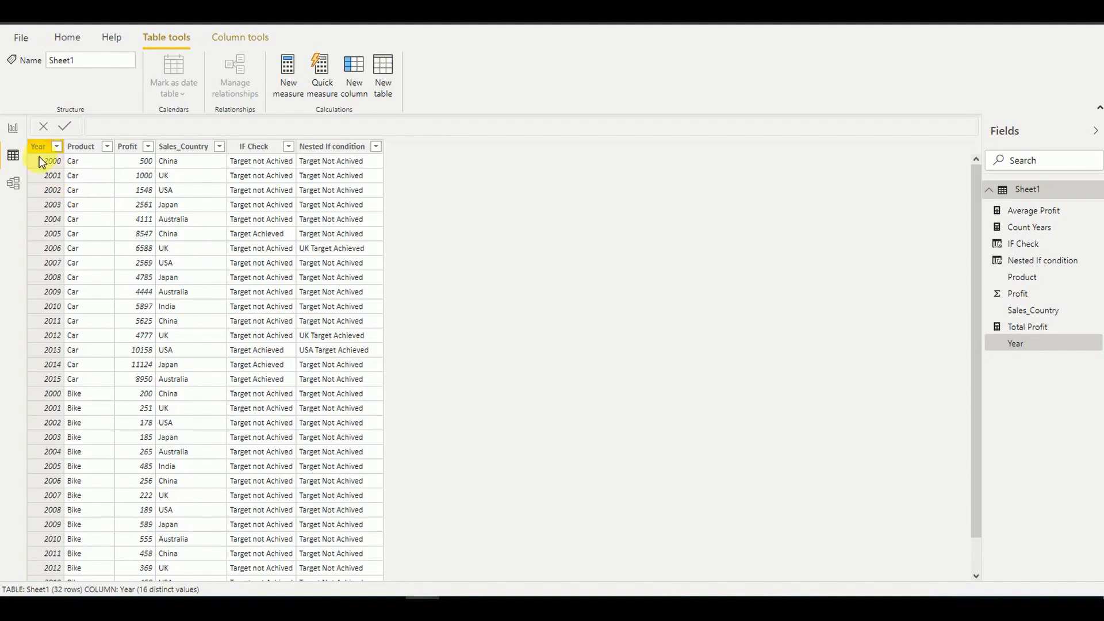
- Review the report page, the Nested If condition column's values, and its full formula with the UK AND test in the data view
left_click(19, 132)
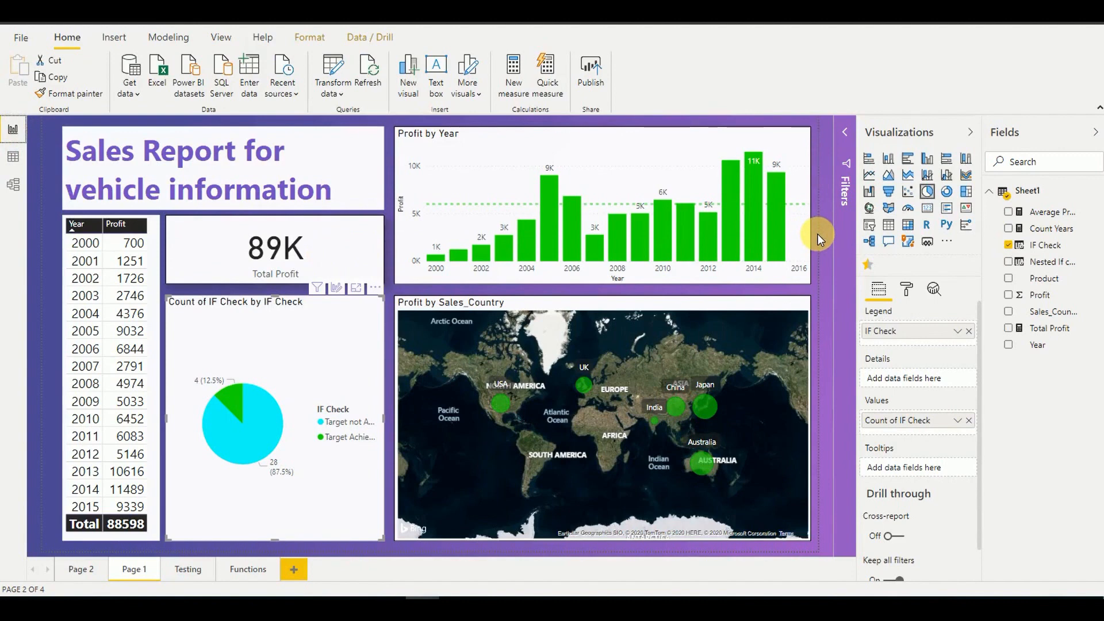
left_click(716, 131)
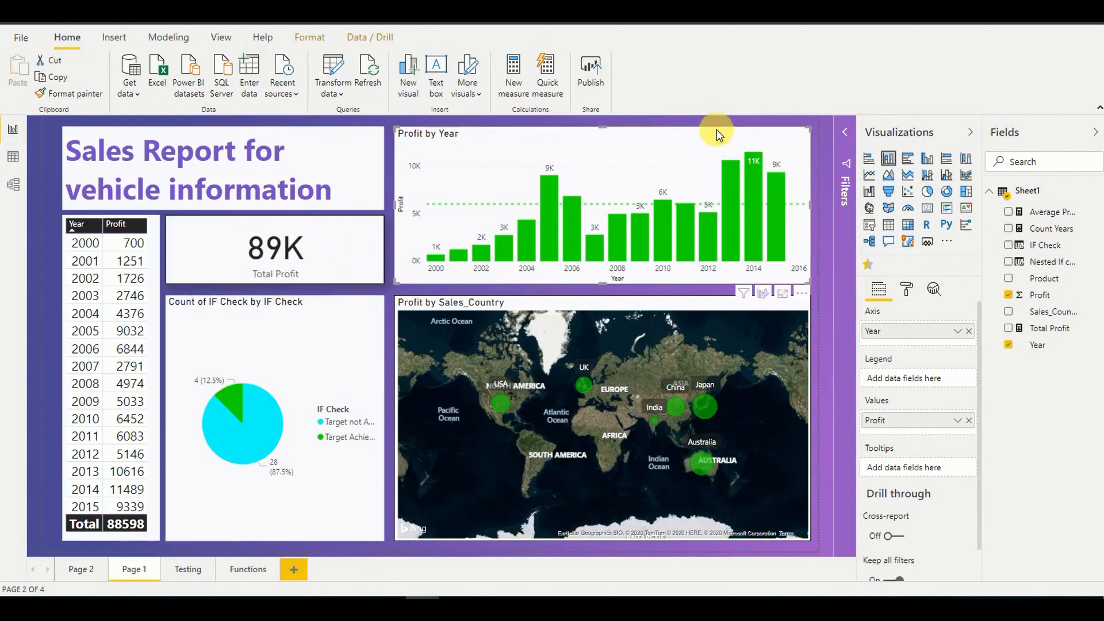
left_click(13, 156)
left_click(336, 147)
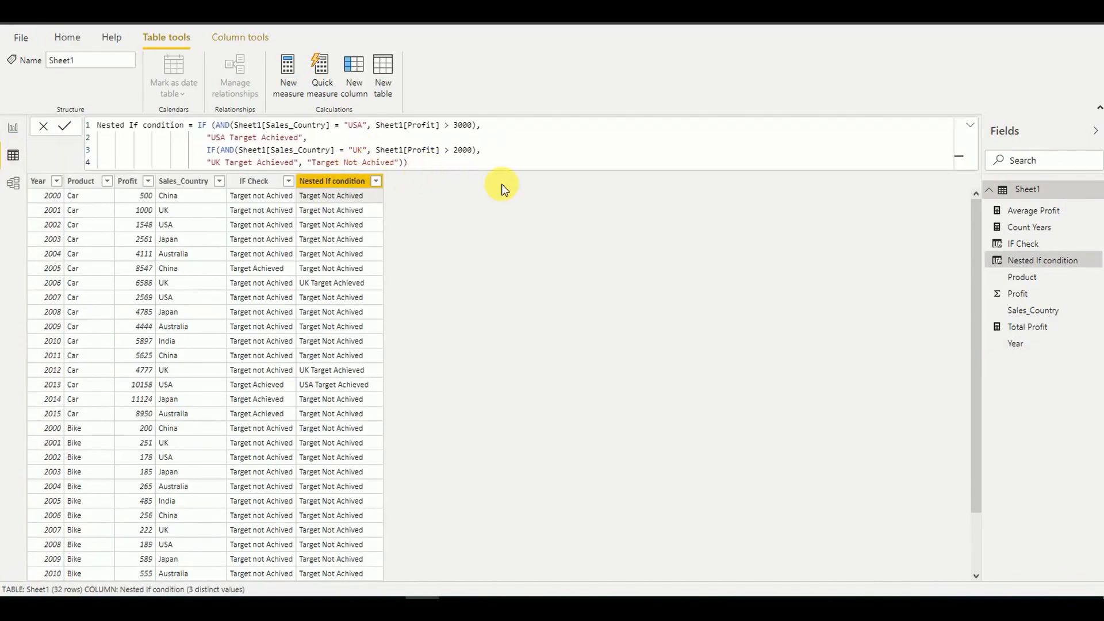
left_click(970, 126)
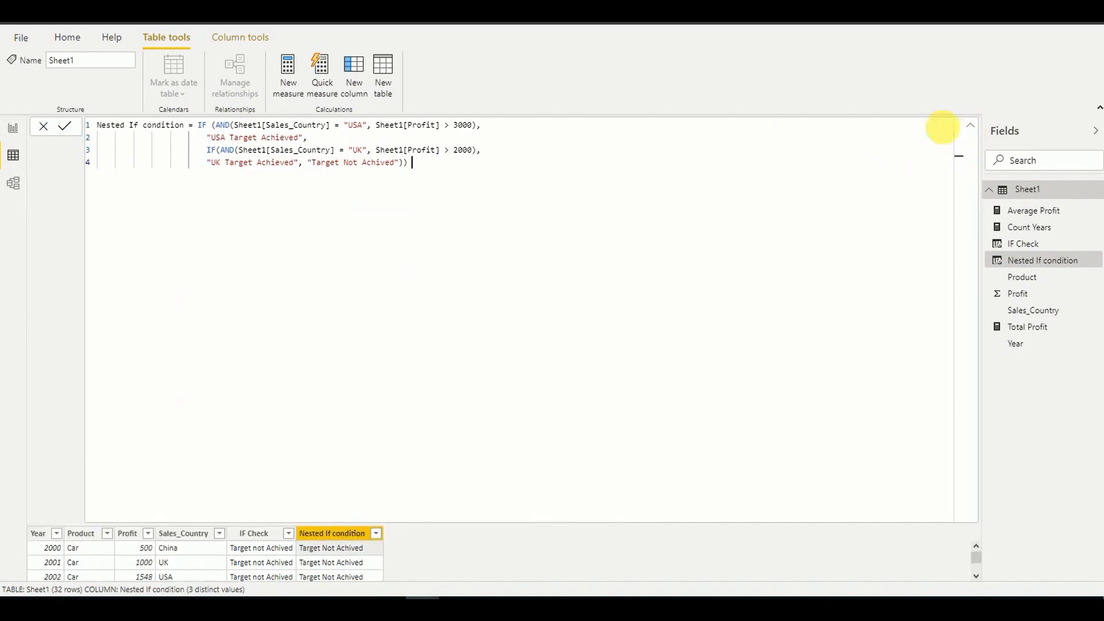
double_click(227, 150)
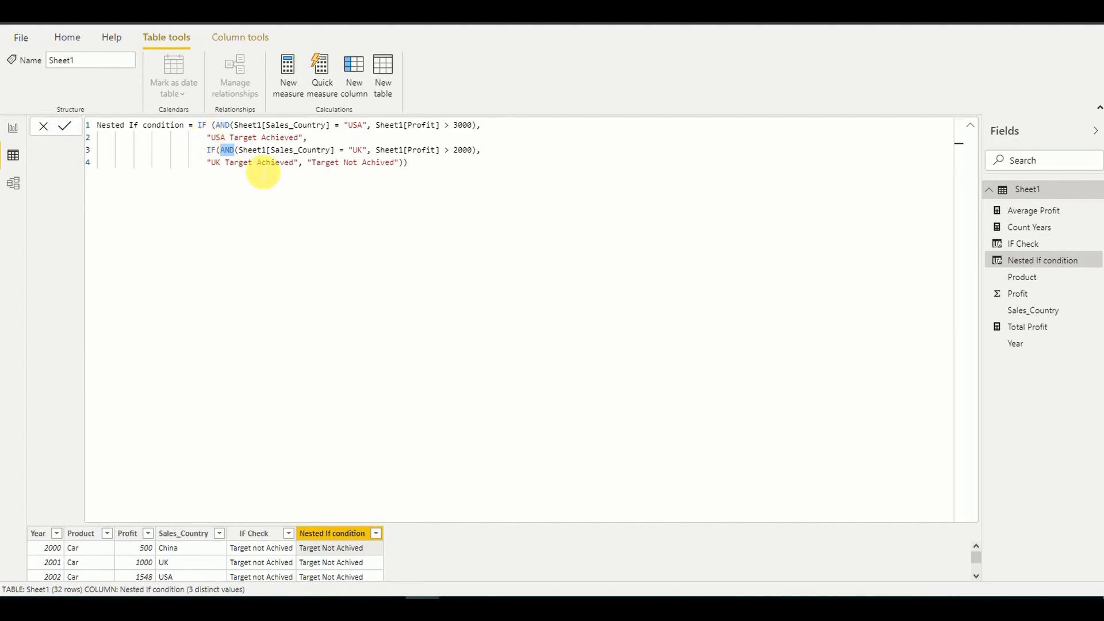
- Narrow the Profit by Year chart and the Profit by Sales_Country map on Page 1 to equal widths, freeing space beside them
left_click(12, 129)
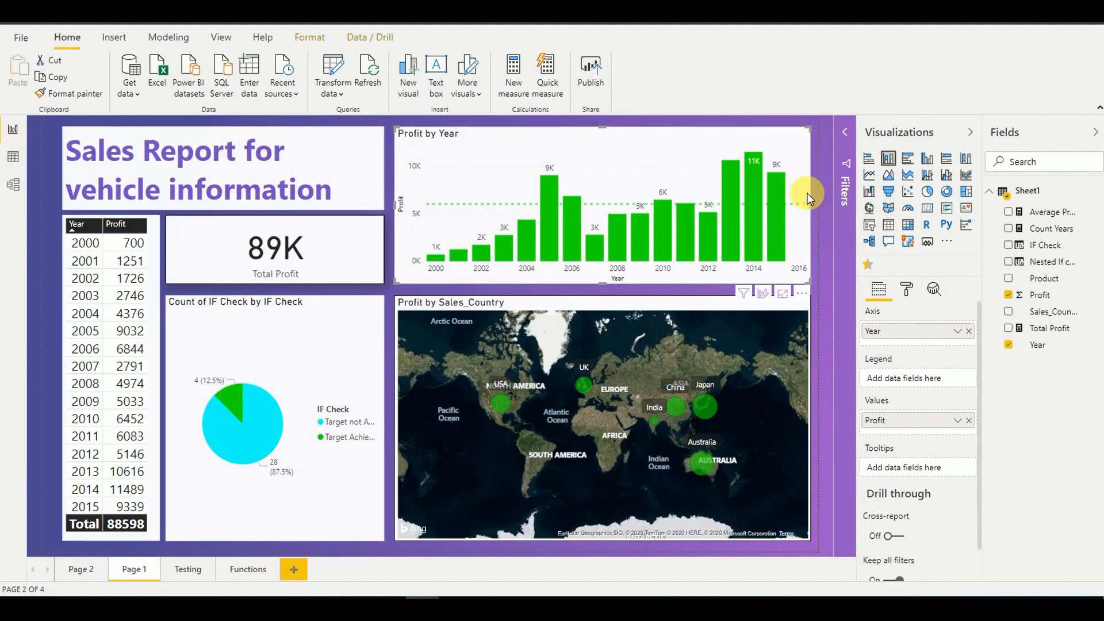
left_click_drag(815, 204, 699, 213)
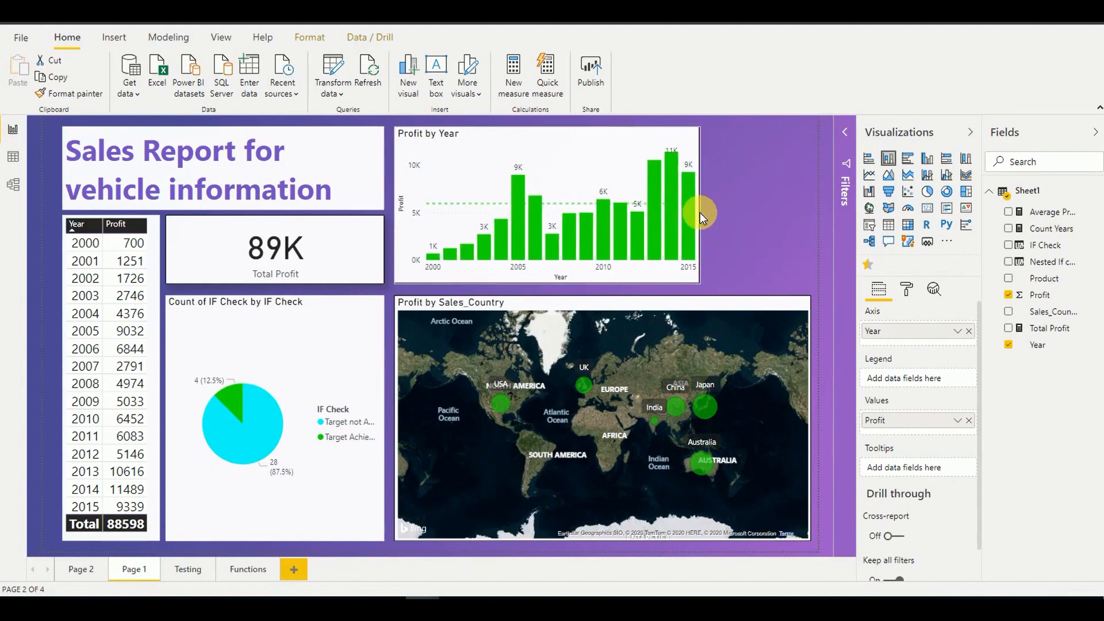
left_click(752, 297)
left_click_drag(808, 419, 702, 417)
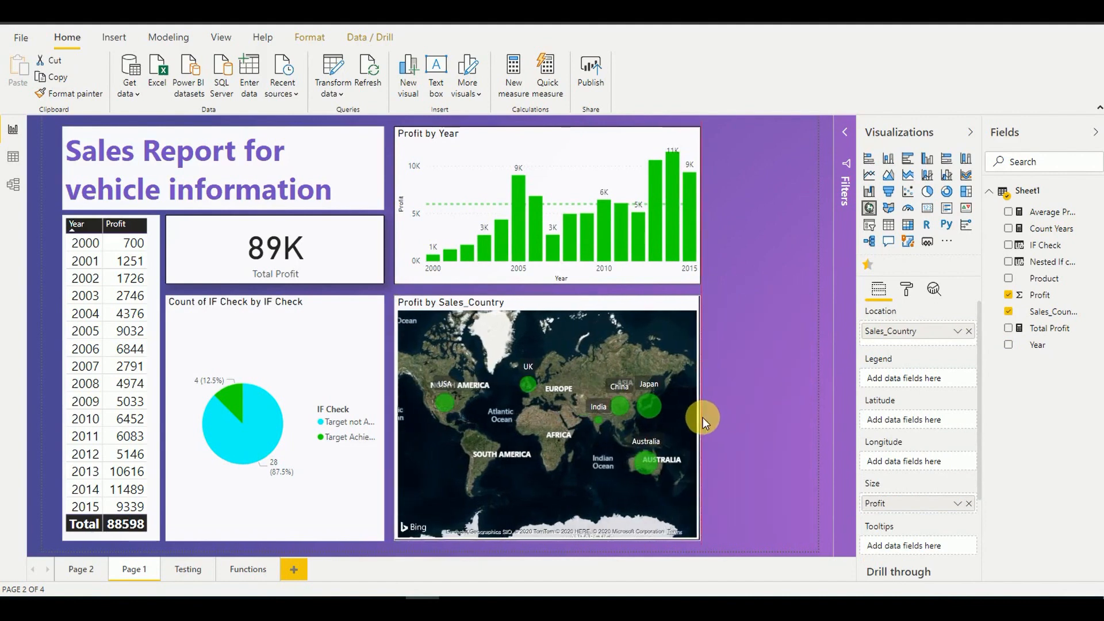
left_click(757, 325)
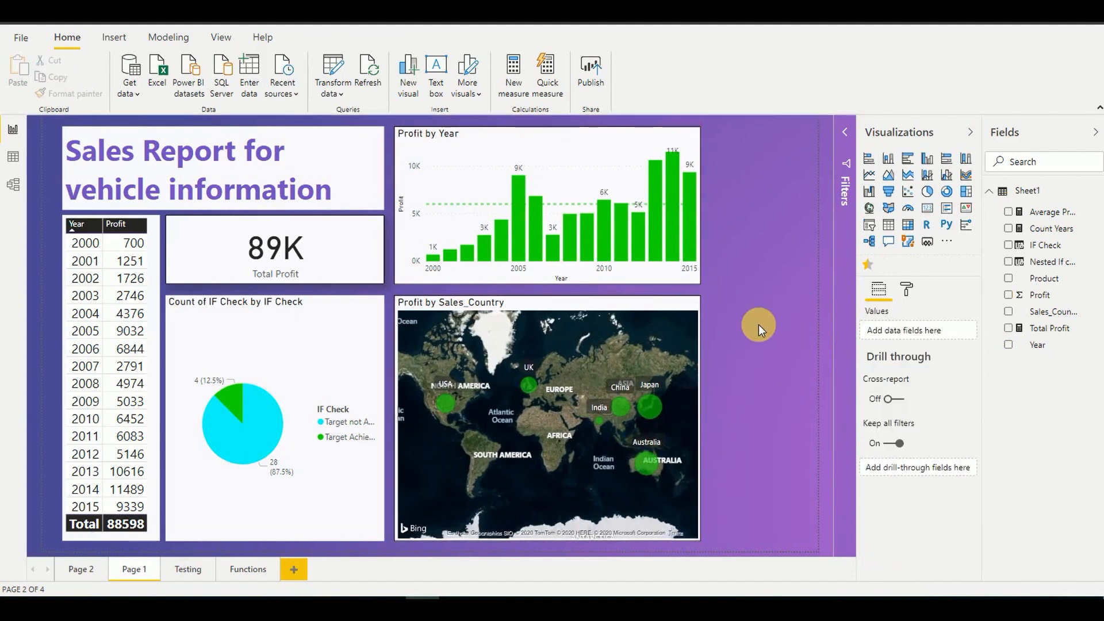
- Insert an empty pie chart on Page 1 and add a visual-level Sales_Country filter limited to USA
left_click(928, 194)
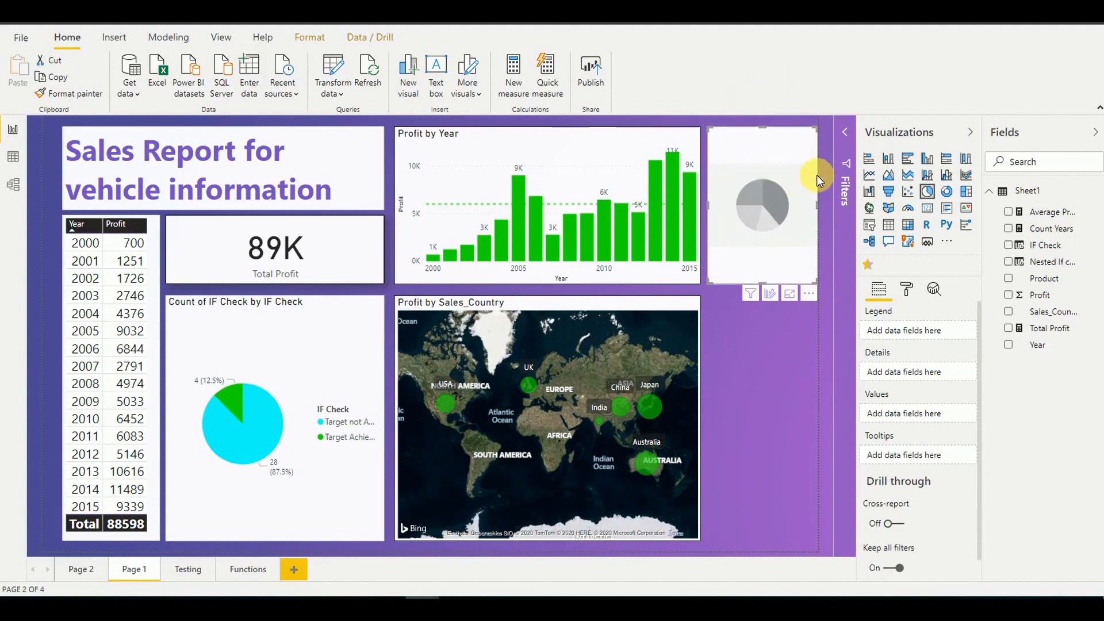
left_click(850, 133)
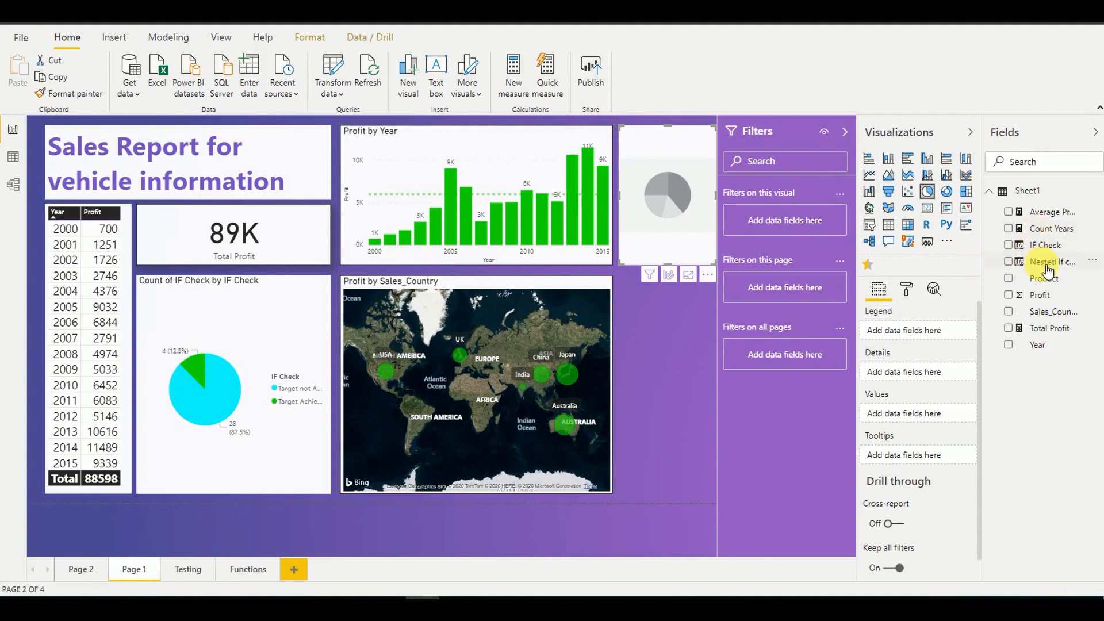
left_click_drag(1048, 311, 790, 222)
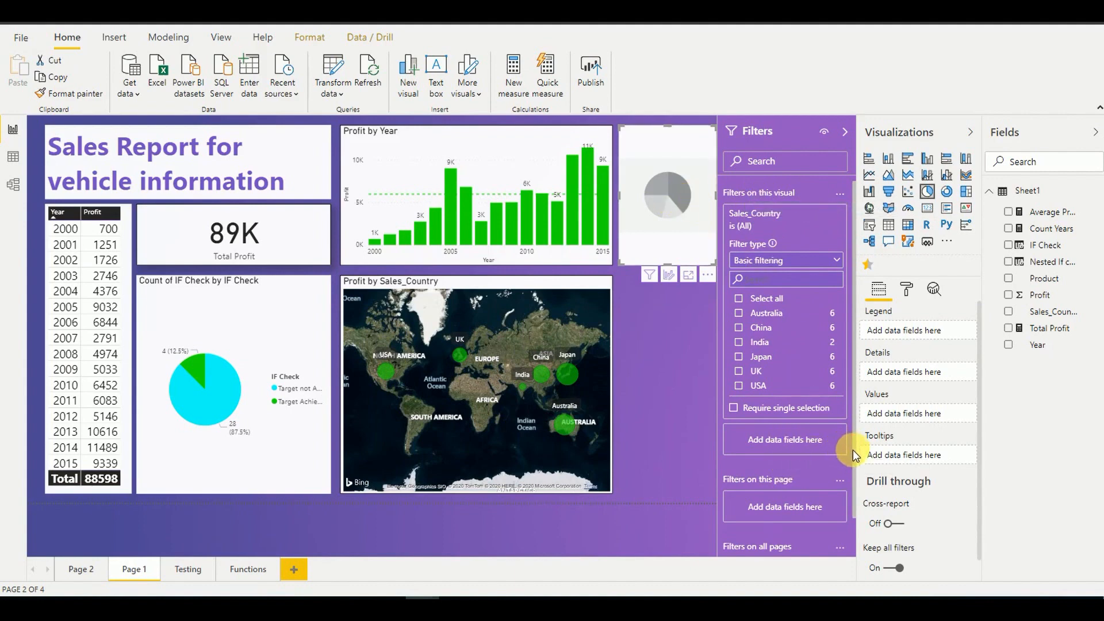
left_click_drag(853, 450, 854, 496)
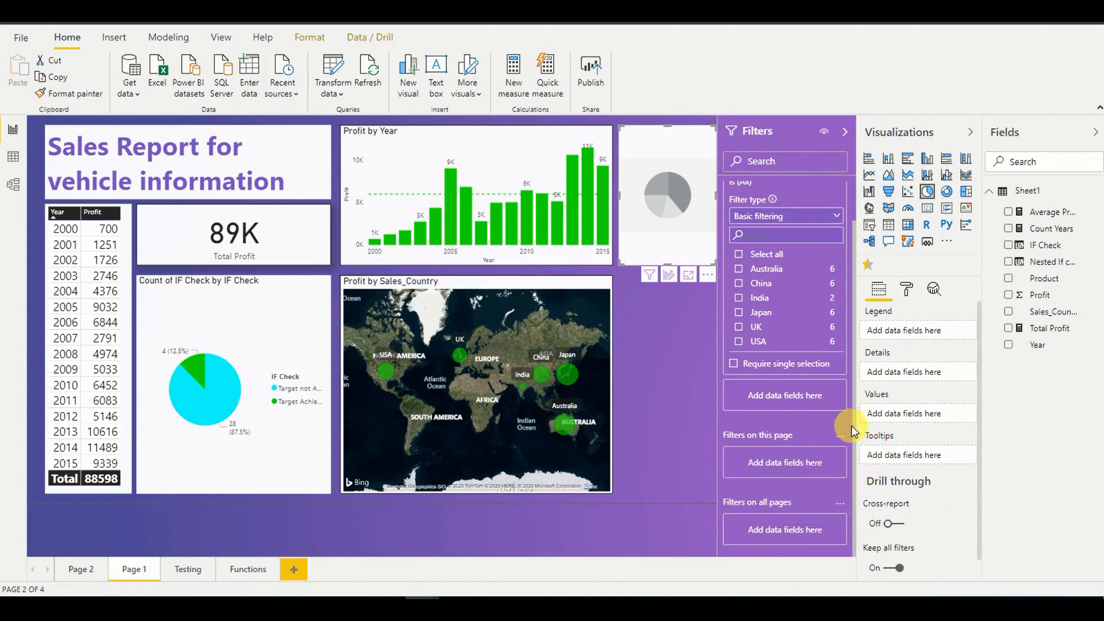
left_click_drag(853, 425, 845, 361)
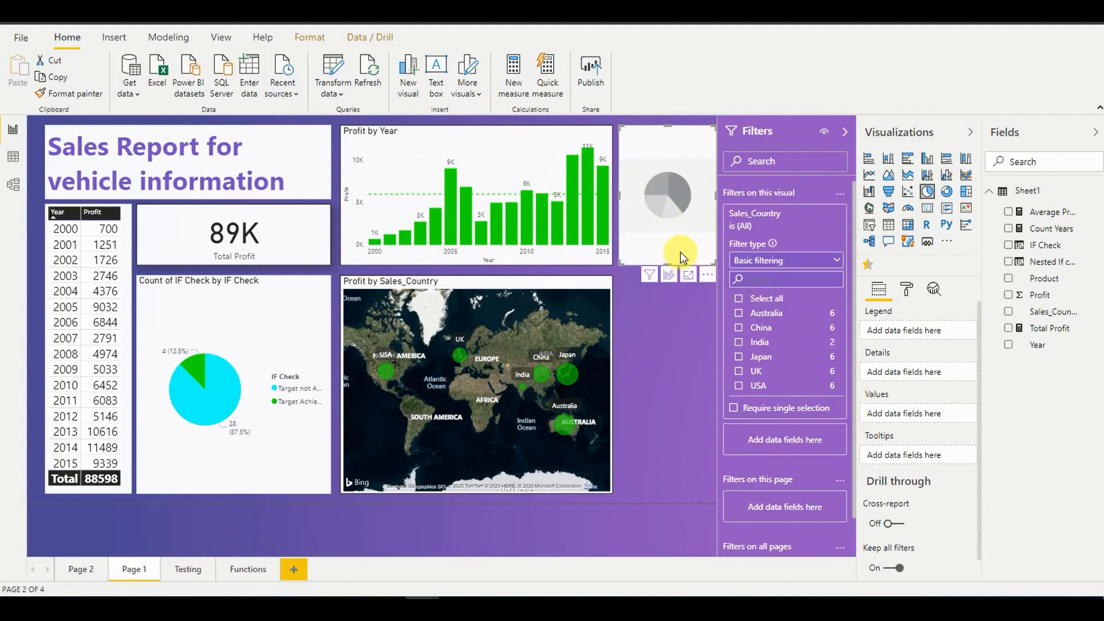
left_click(744, 389)
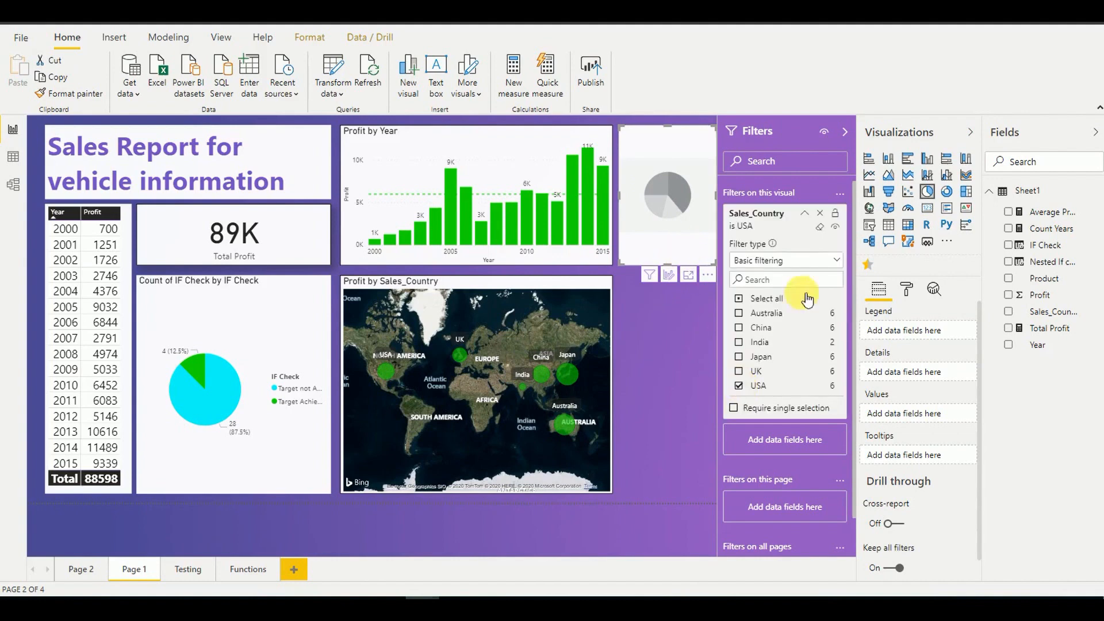
left_click(807, 214)
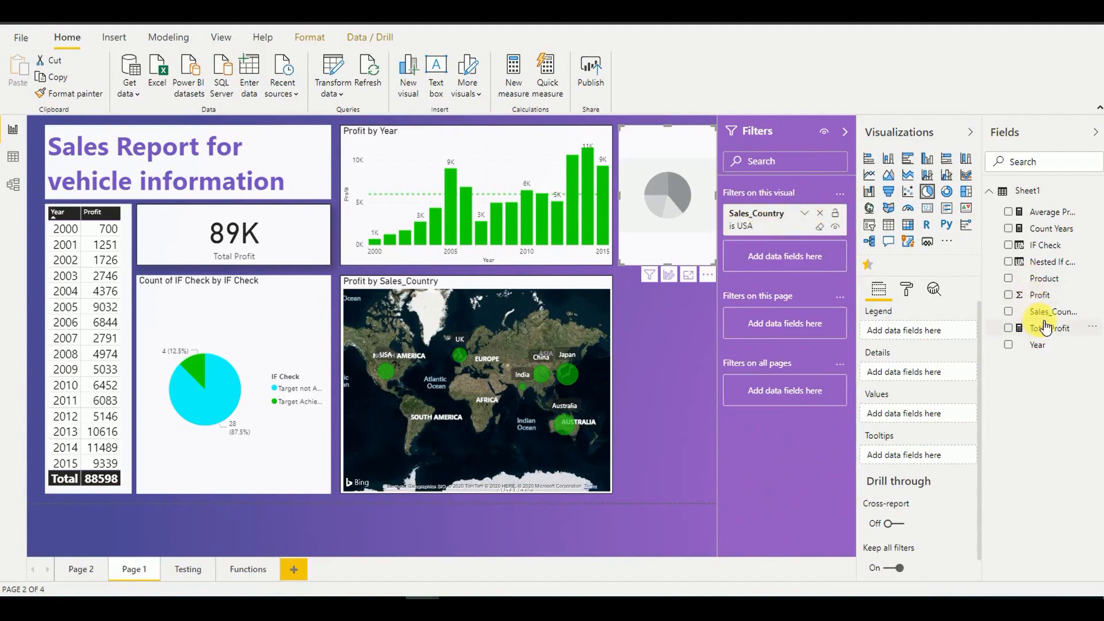
- Use Nested If condition as the new pie chart's legend and its count as the values
left_click_drag(1050, 269, 673, 215)
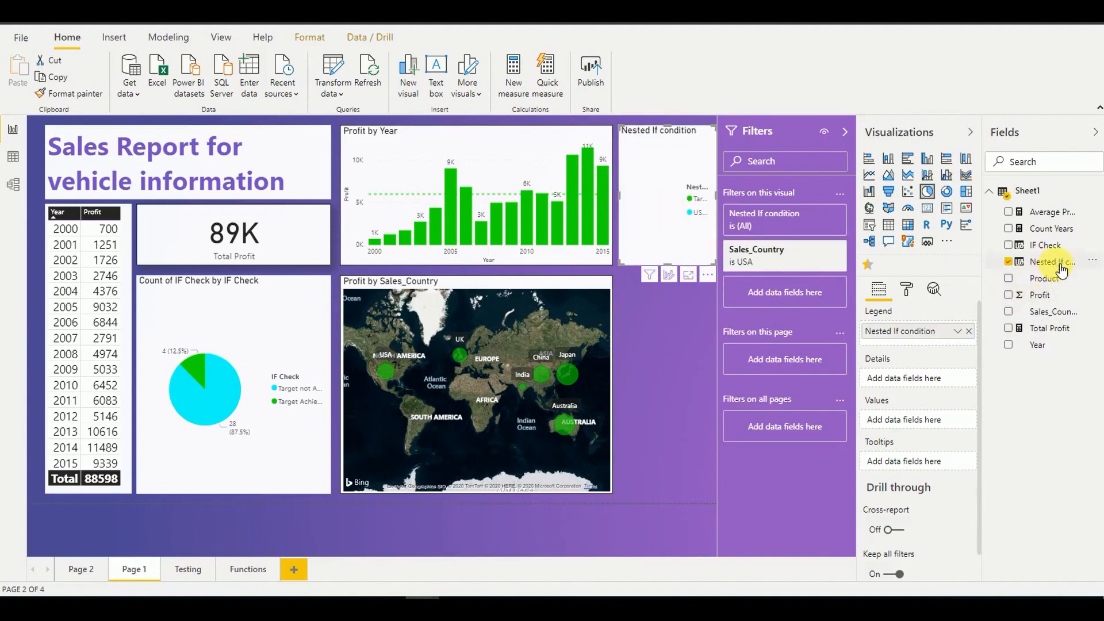
left_click_drag(1062, 270, 924, 417)
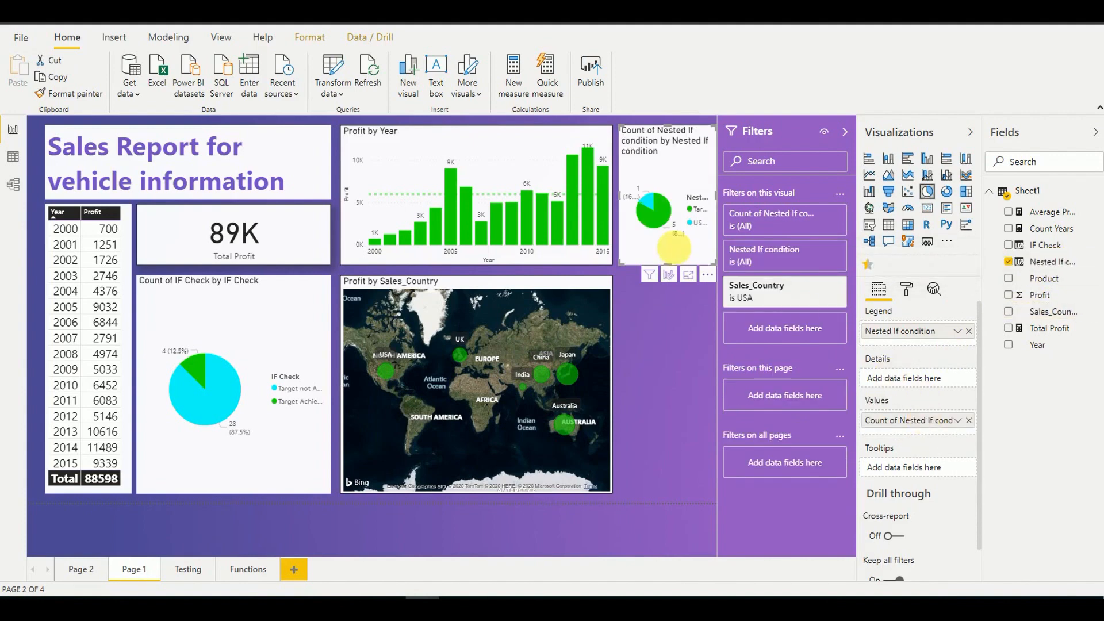
left_click(846, 135)
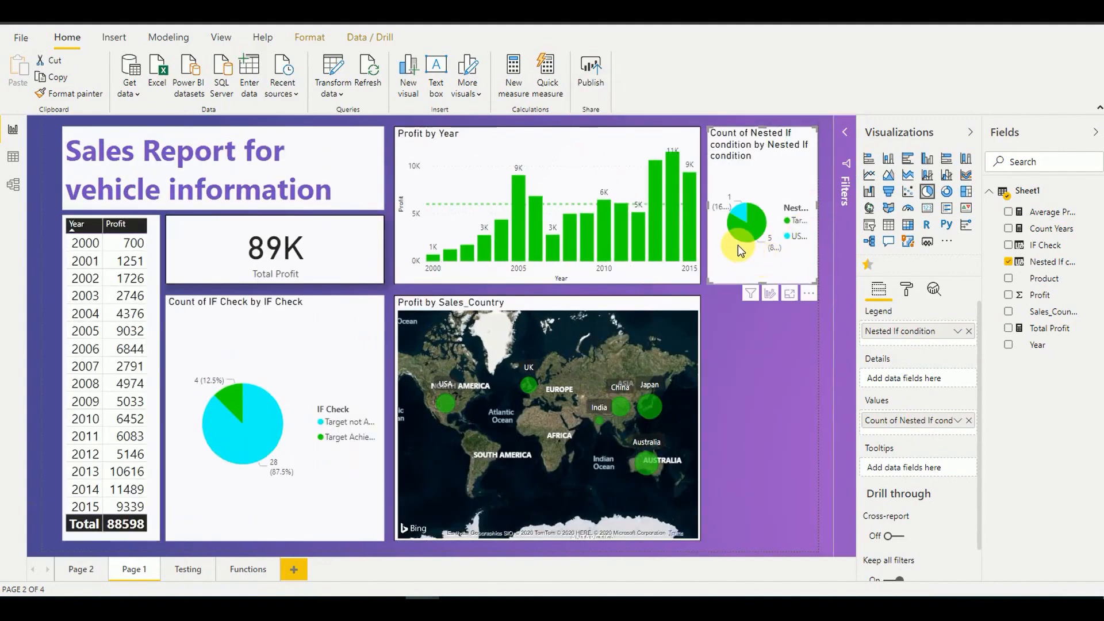
- Narrow the Profit by Year chart and the Profit by Sales_Country map further, keeping their edges aligned, to make room for the pie chart
left_click(613, 138)
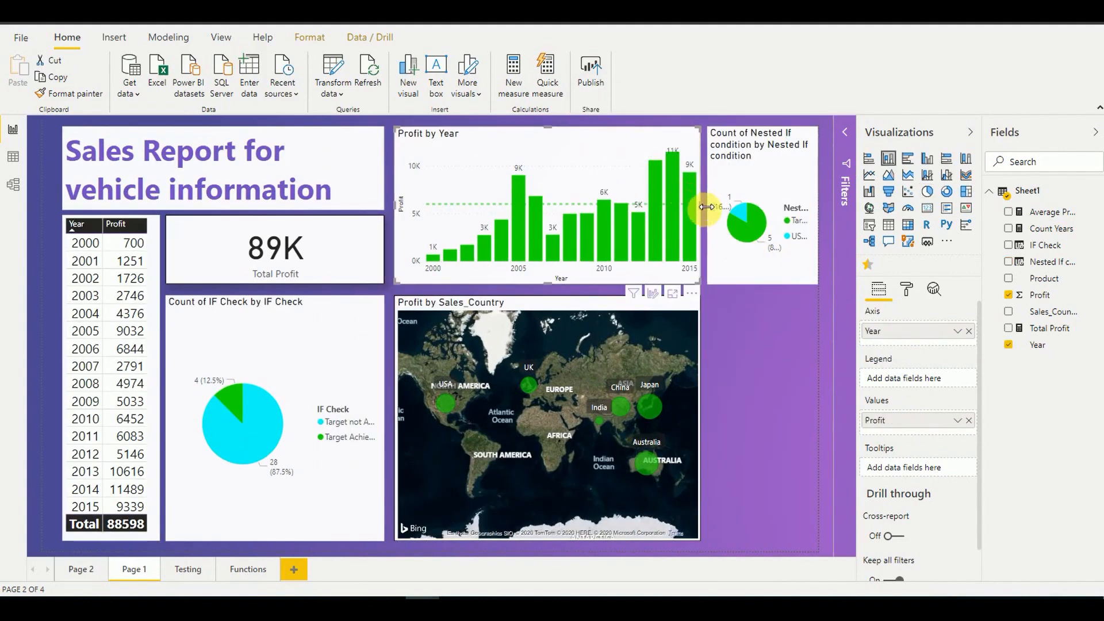
left_click_drag(699, 205, 626, 204)
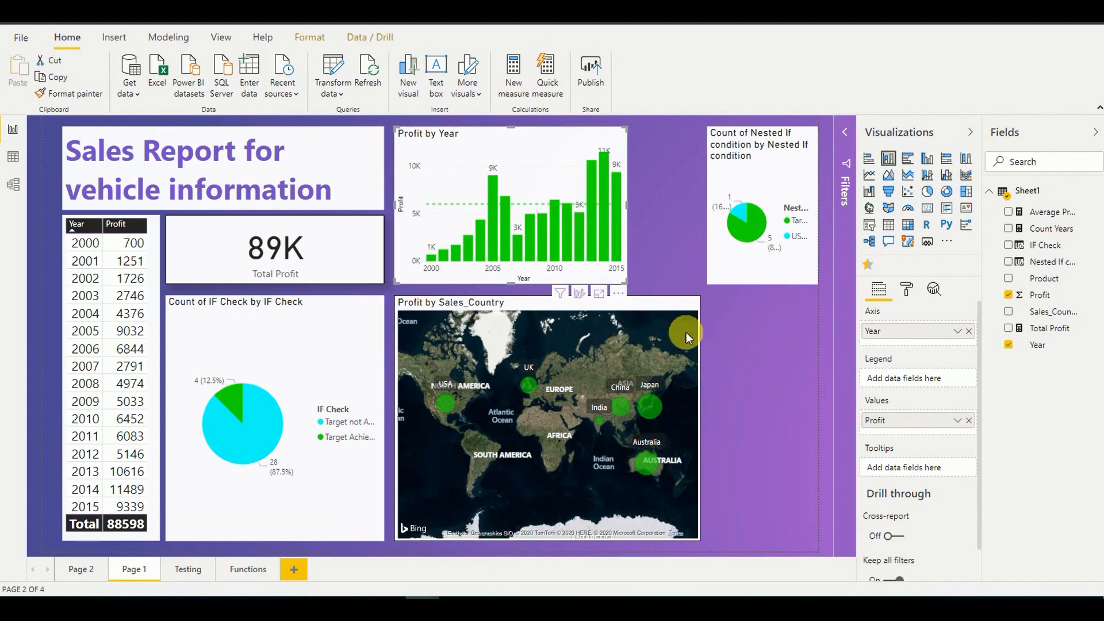
left_click(661, 305)
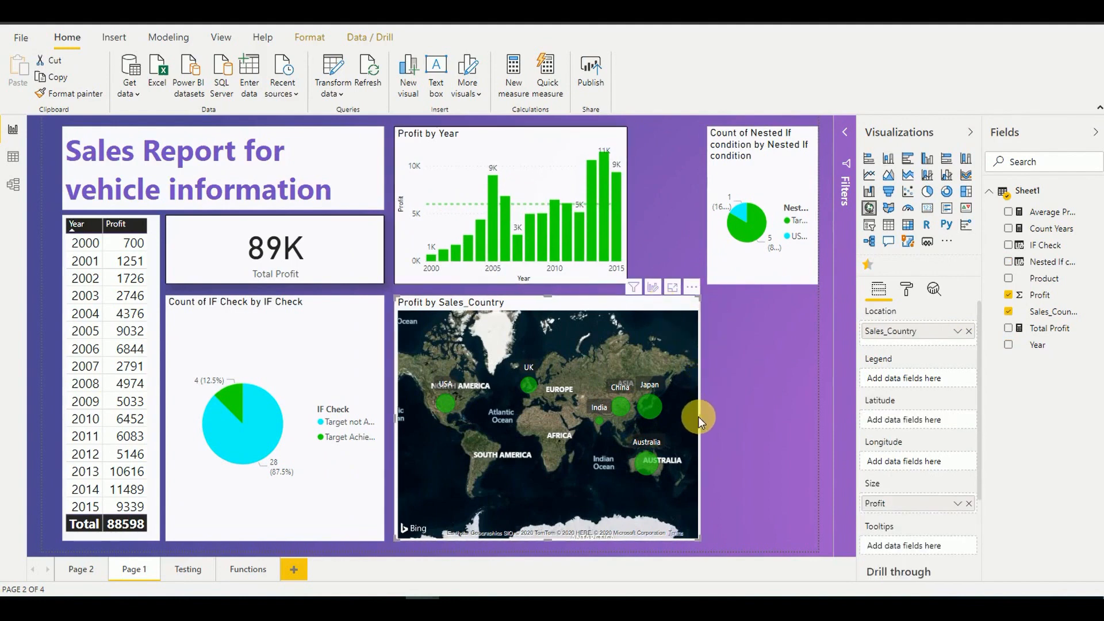
left_click_drag(698, 416, 628, 419)
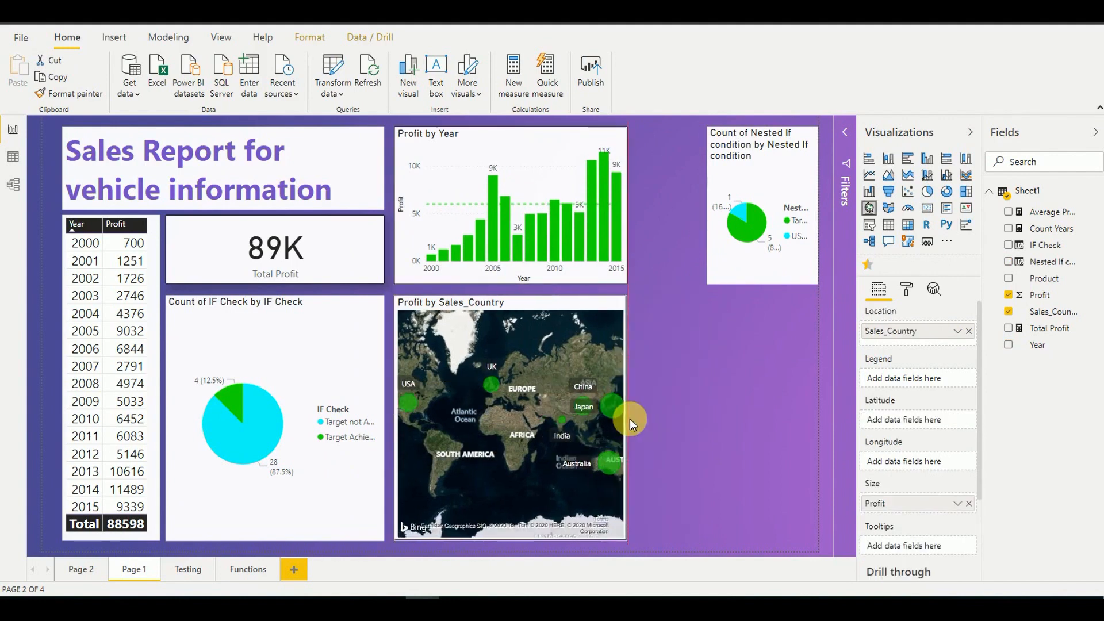
- Widen the Nested If condition pie chart toward the Profit by Year chart and place a duplicate of it directly below
left_click(715, 142)
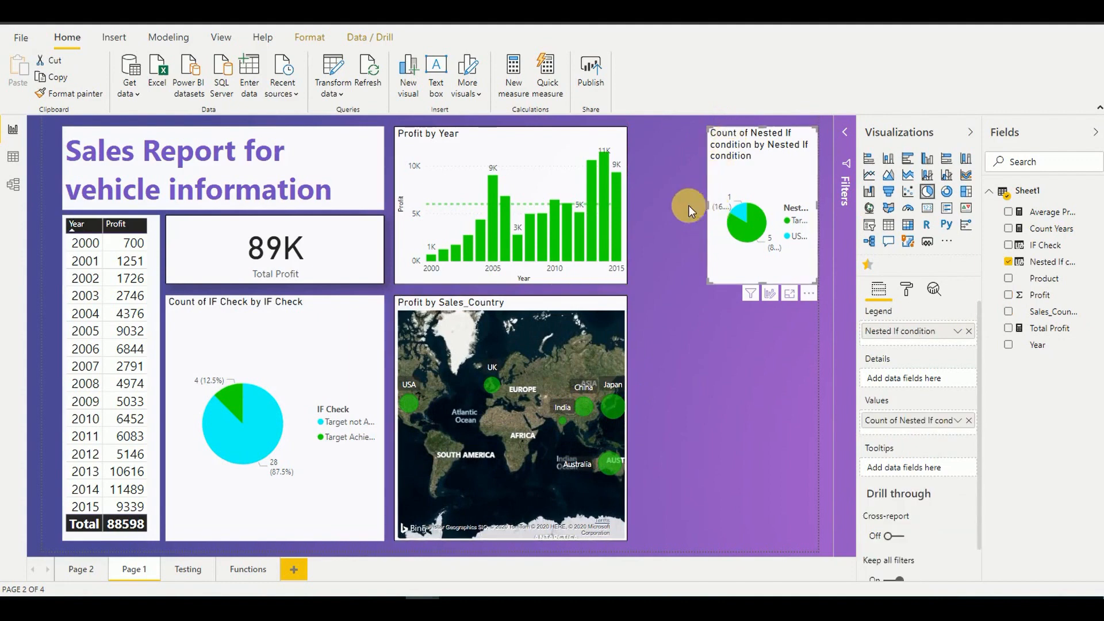
left_click_drag(688, 205, 639, 215)
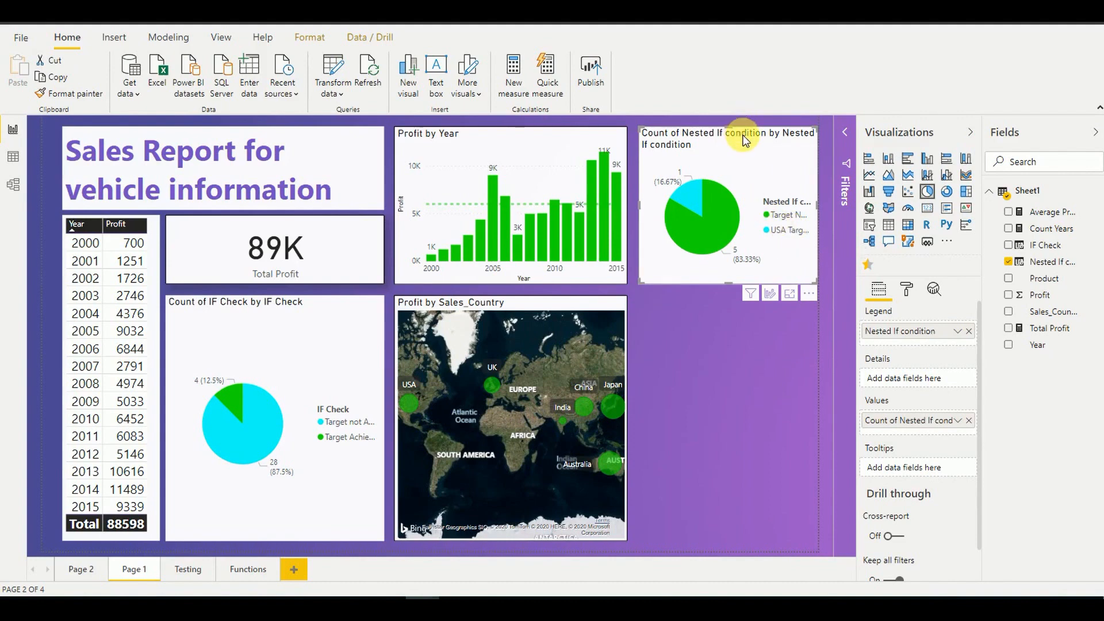
left_click_drag(745, 139, 741, 306)
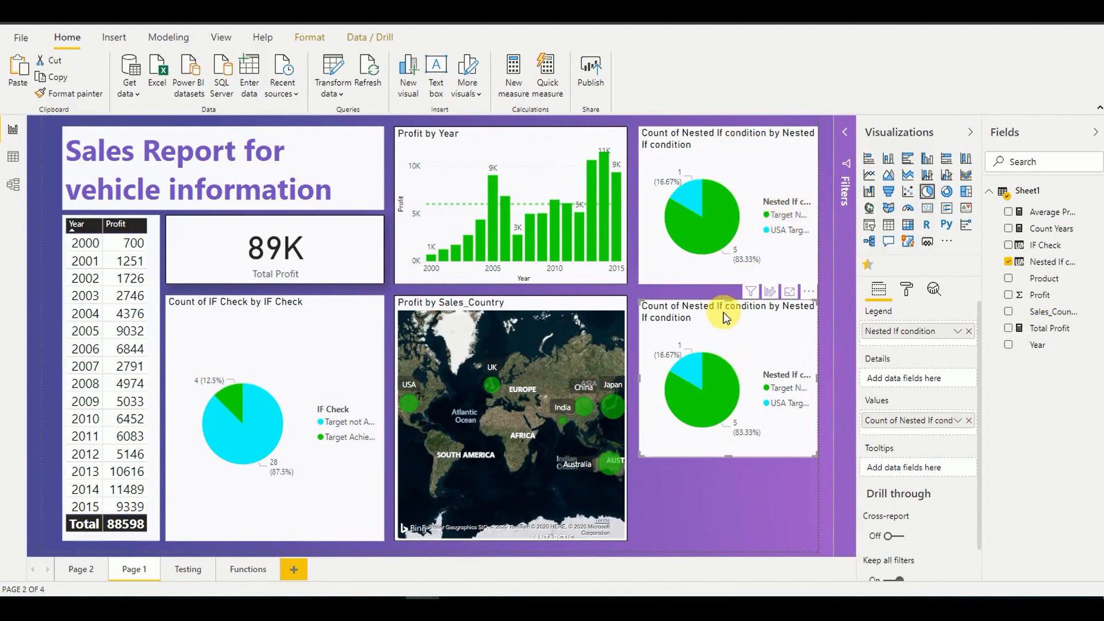
- Set the duplicate pie chart's Sales_Country filter to UK only, and check the filter on the original pie chart
left_click(846, 137)
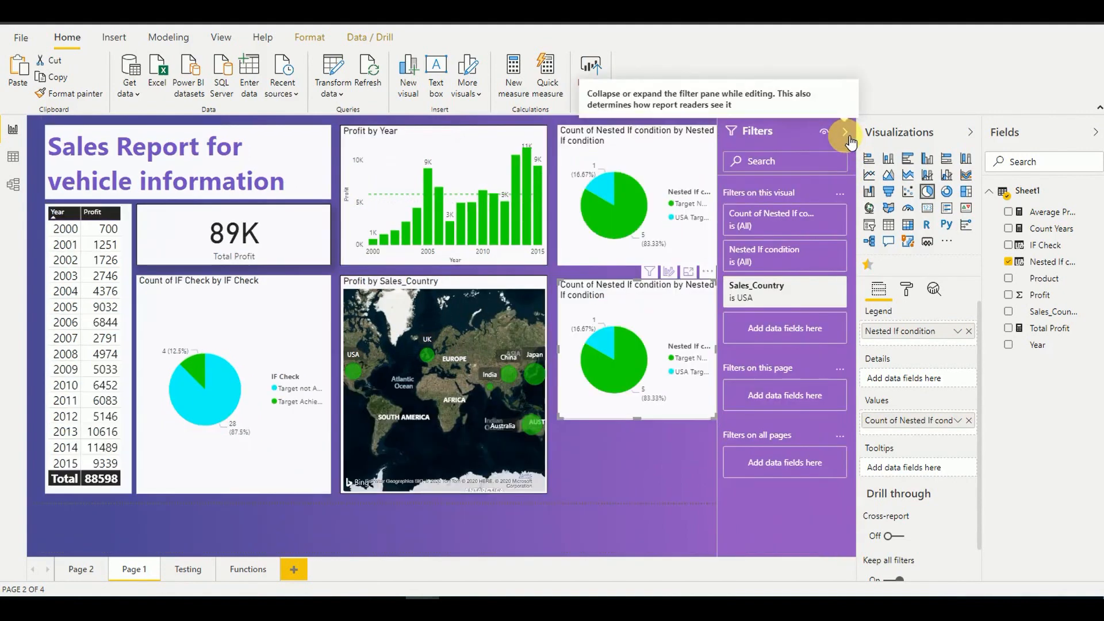
left_click(804, 285)
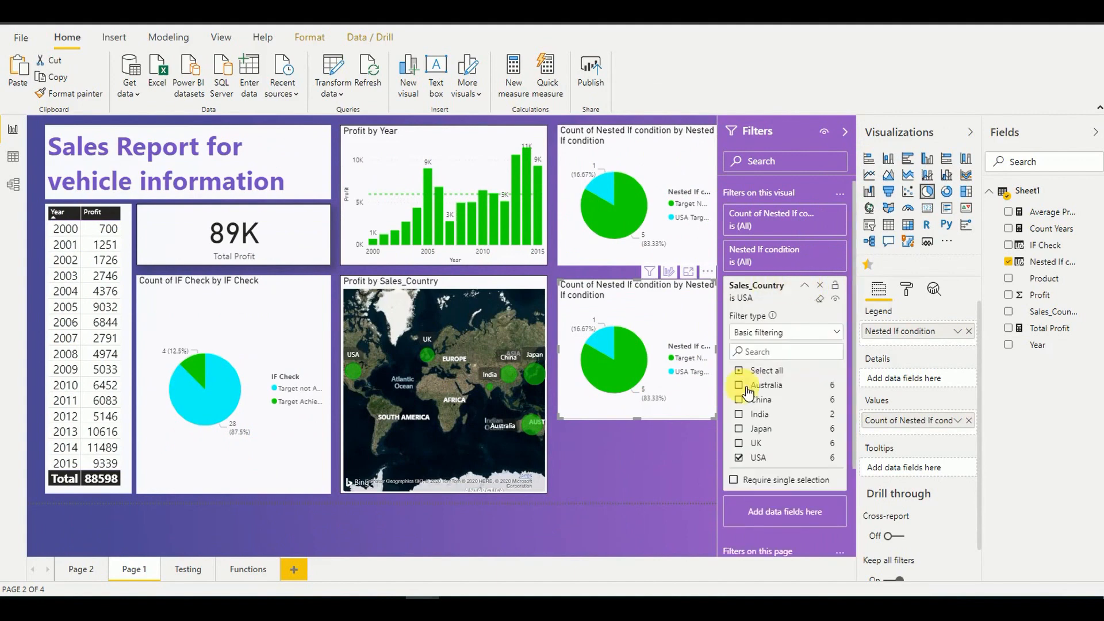
left_click(739, 458)
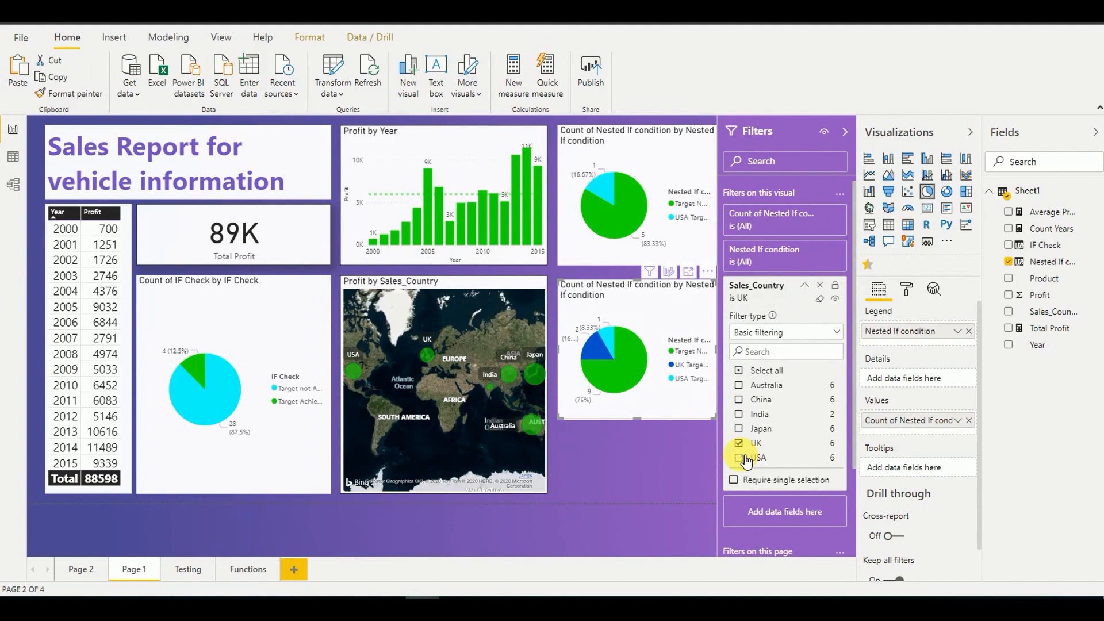
left_click(807, 287)
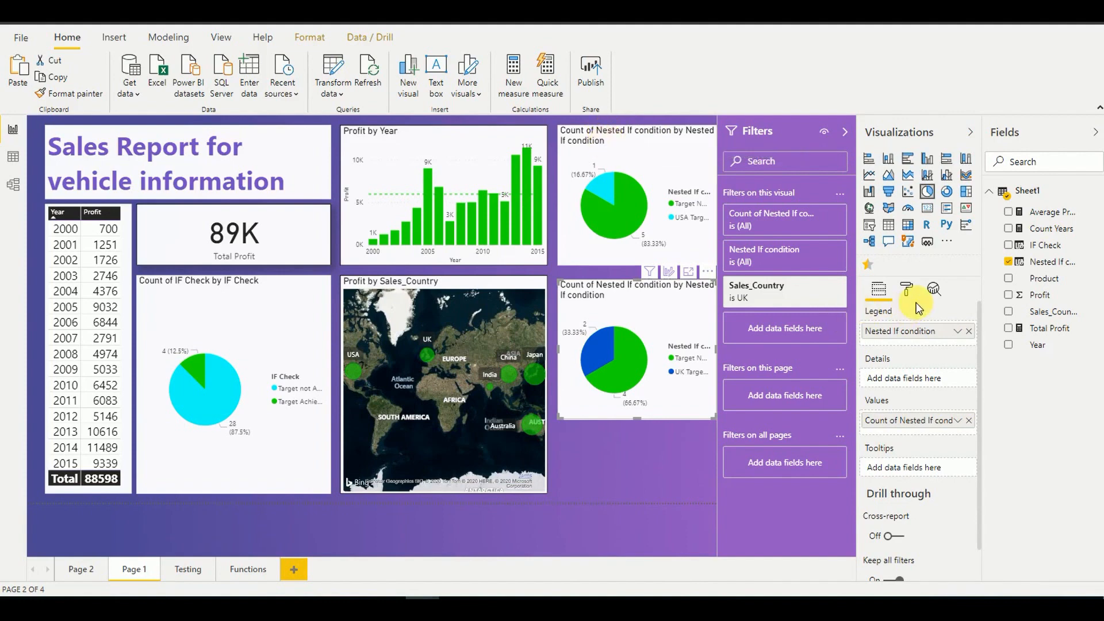
left_click(632, 147)
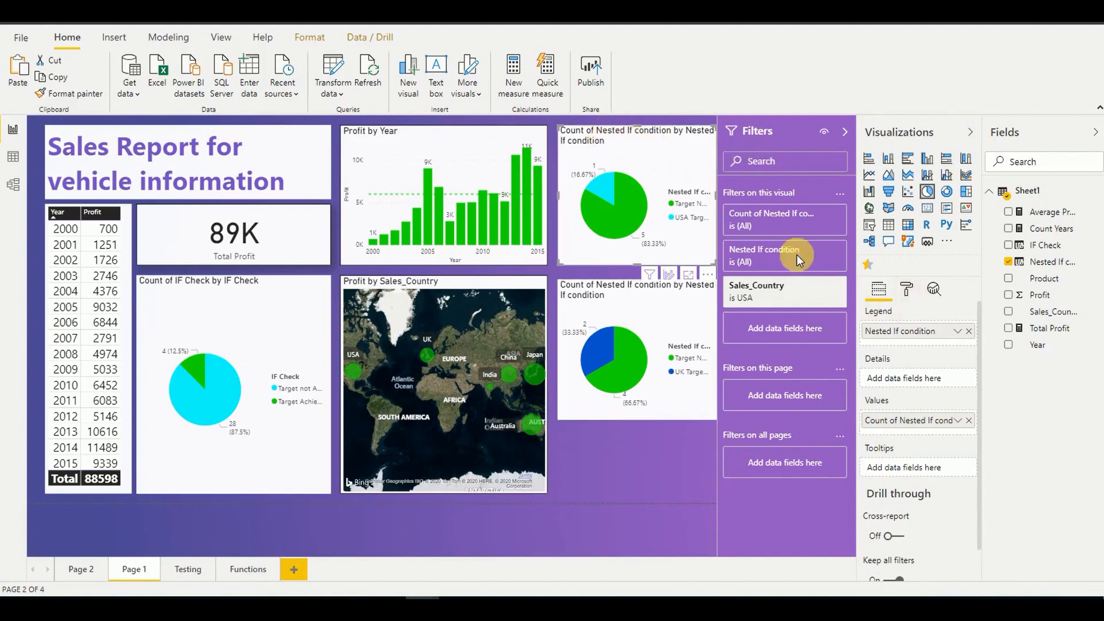
- Add a new calculated column to the Sheet1 data table and name it IF Error Check
left_click(910, 291)
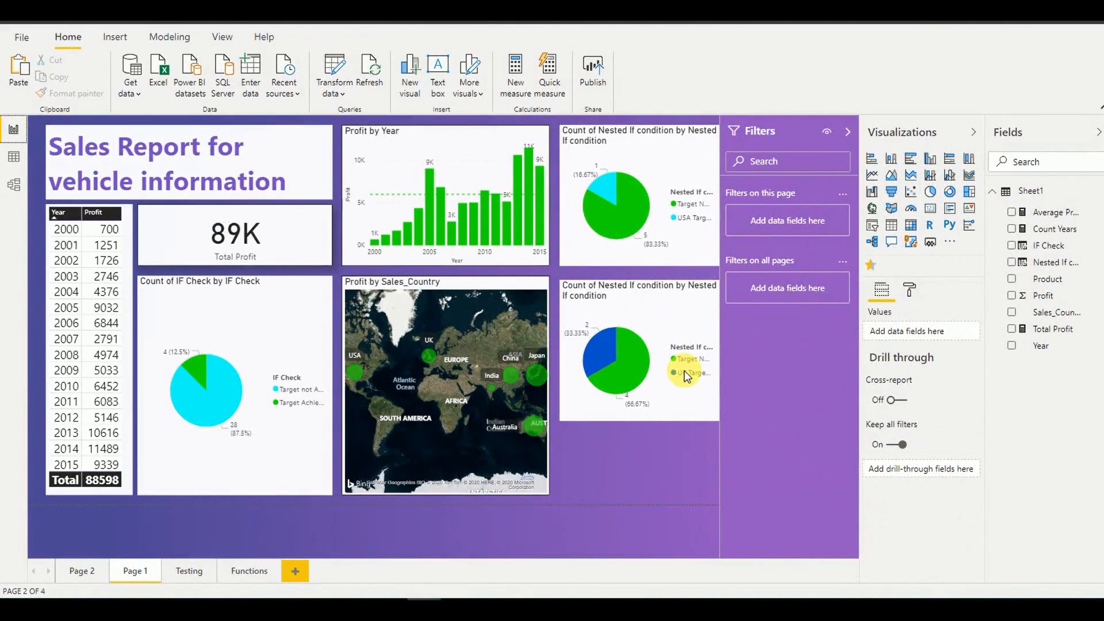
left_click(14, 157)
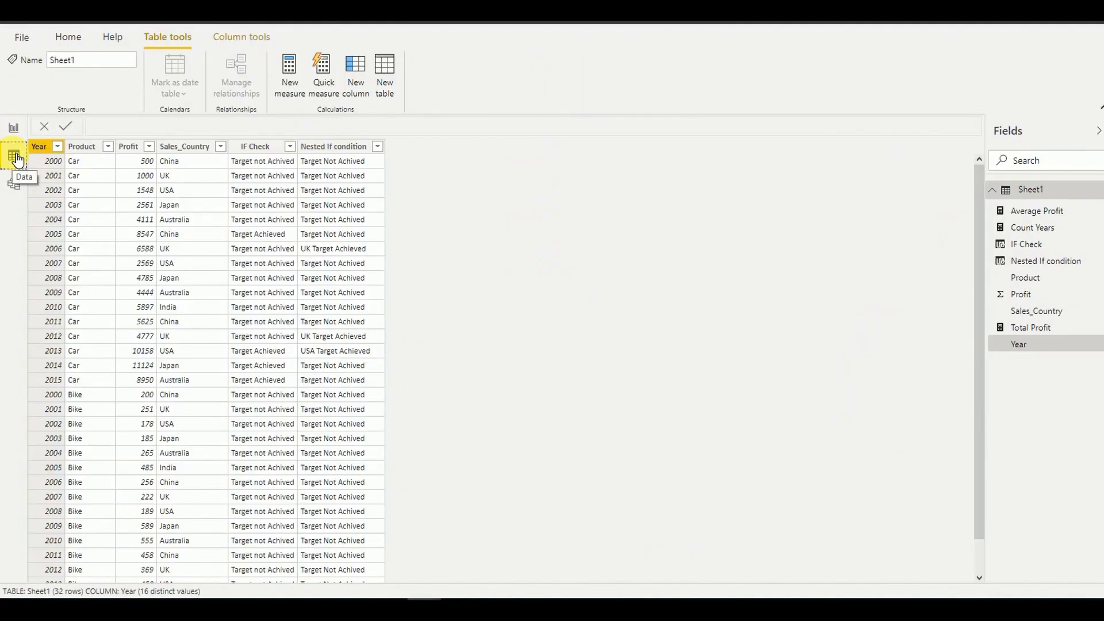
left_click(358, 87)
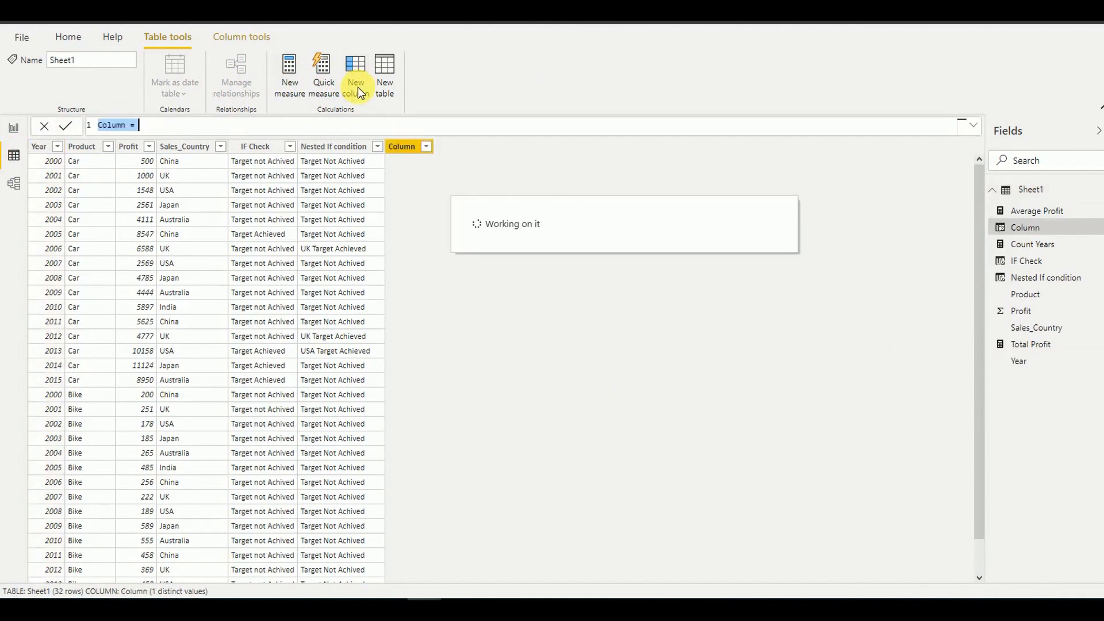
double_click(118, 132)
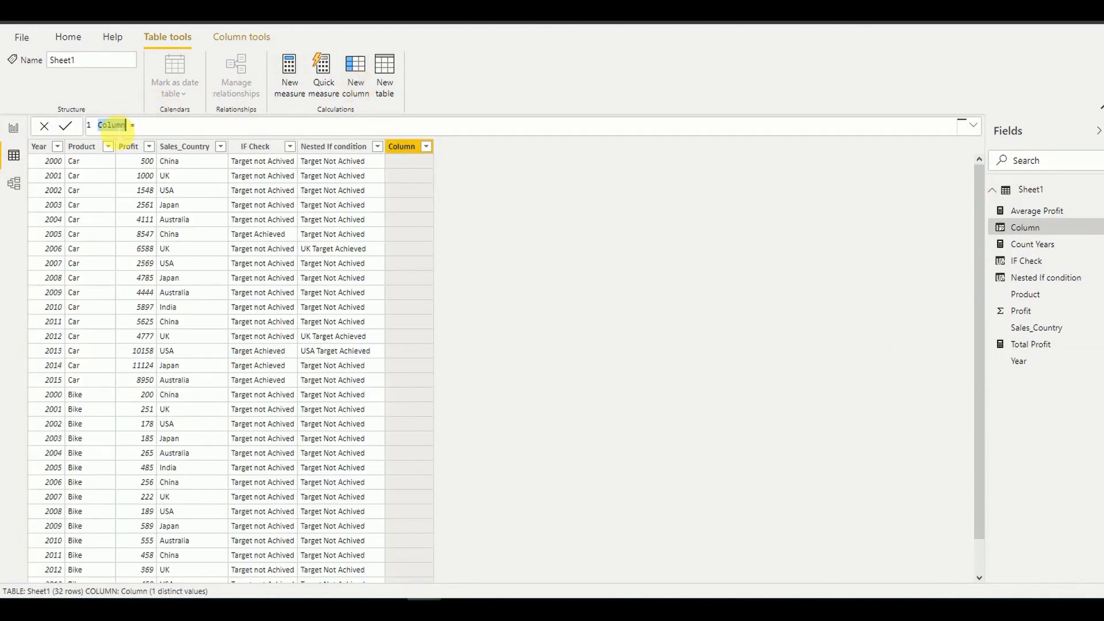
type("IF Error Check")
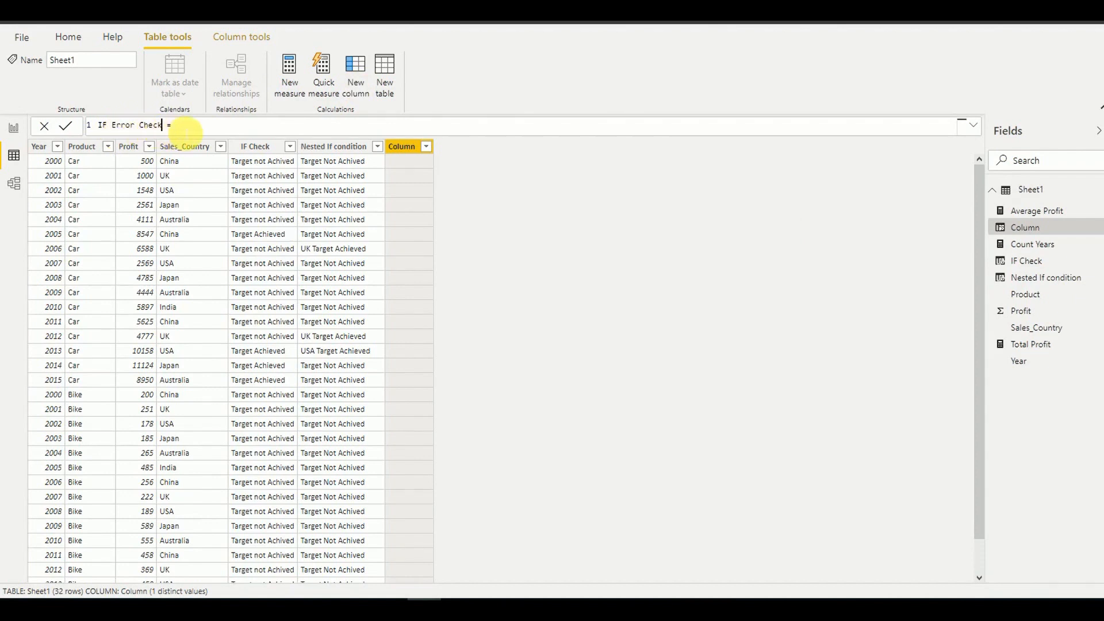
- Define the IF Error Check column as IFERROR(25/0, 9999) and select the column in the table
left_click(187, 132)
type("IF")
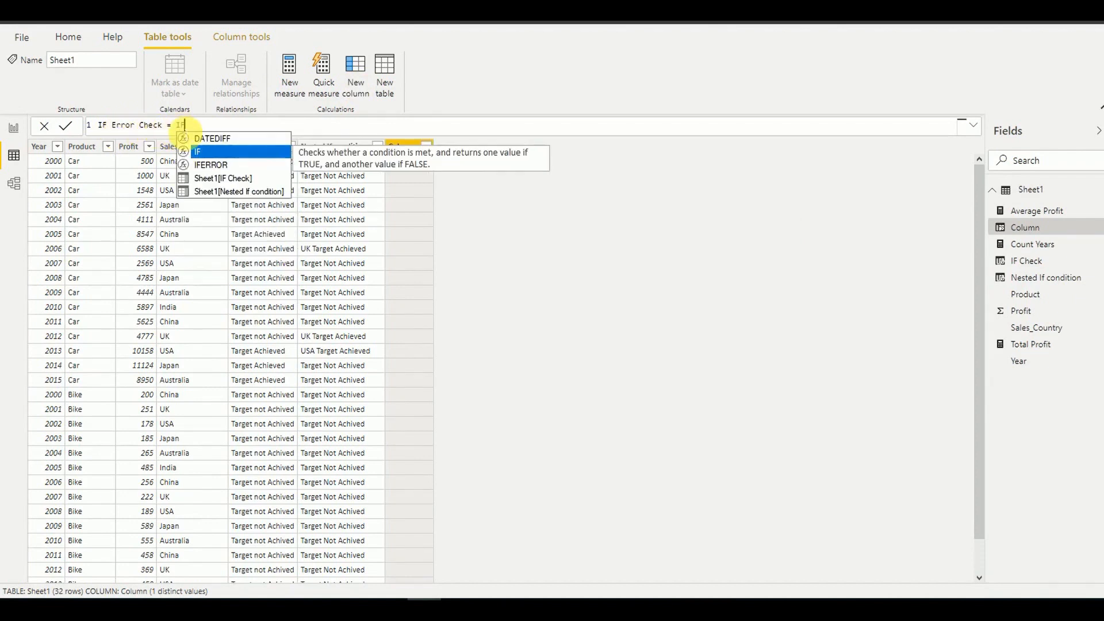
key("Down")
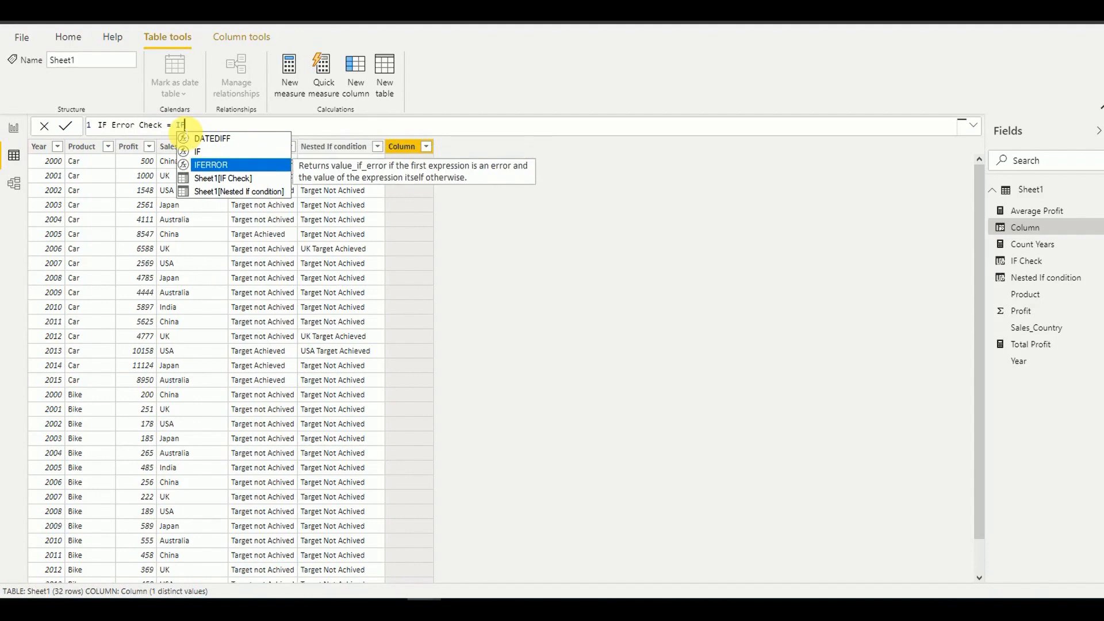
key("Tab")
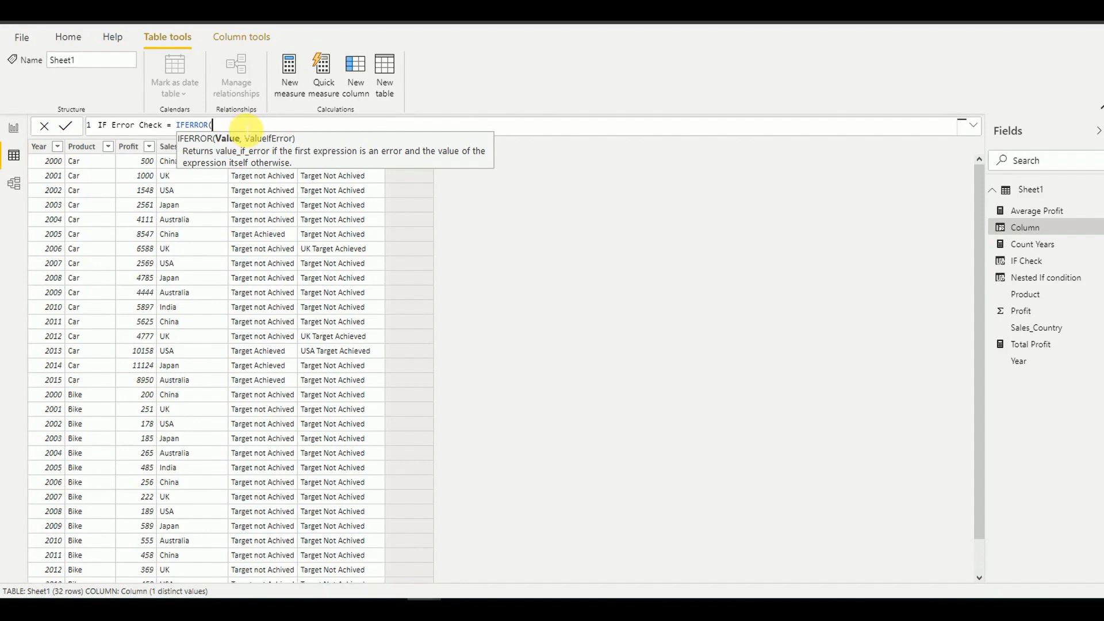
type("25/0, 9999")
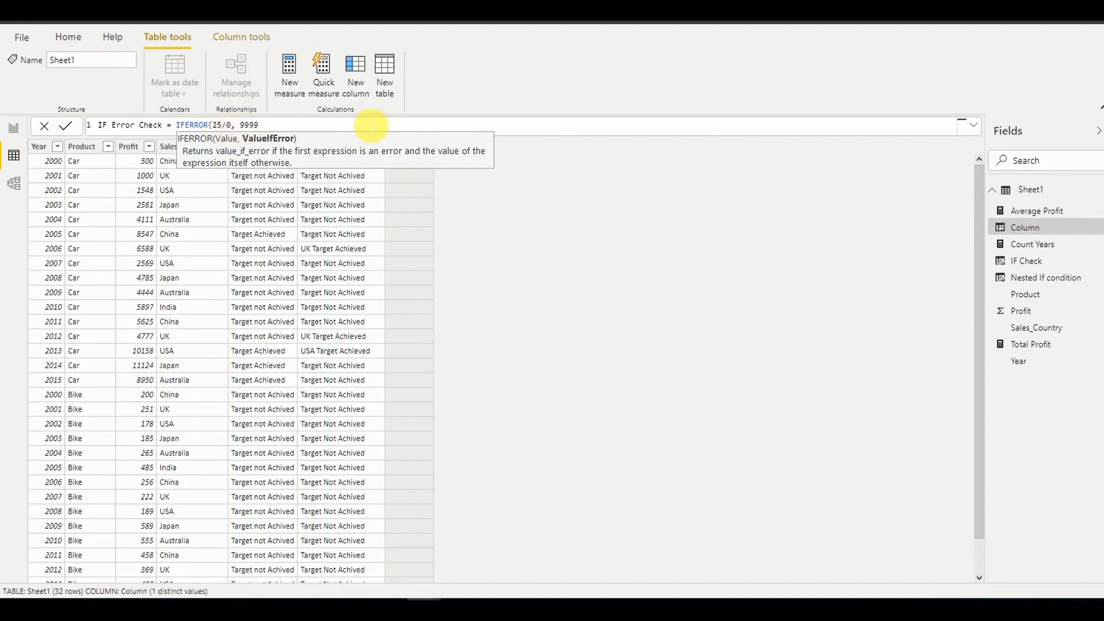
type(")")
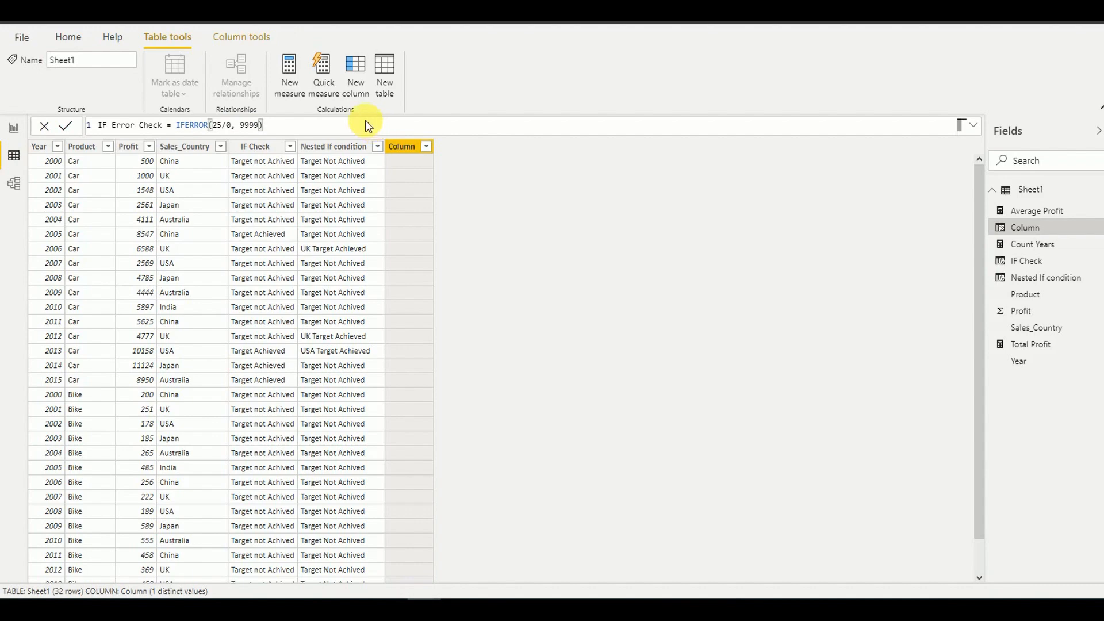
key("Return")
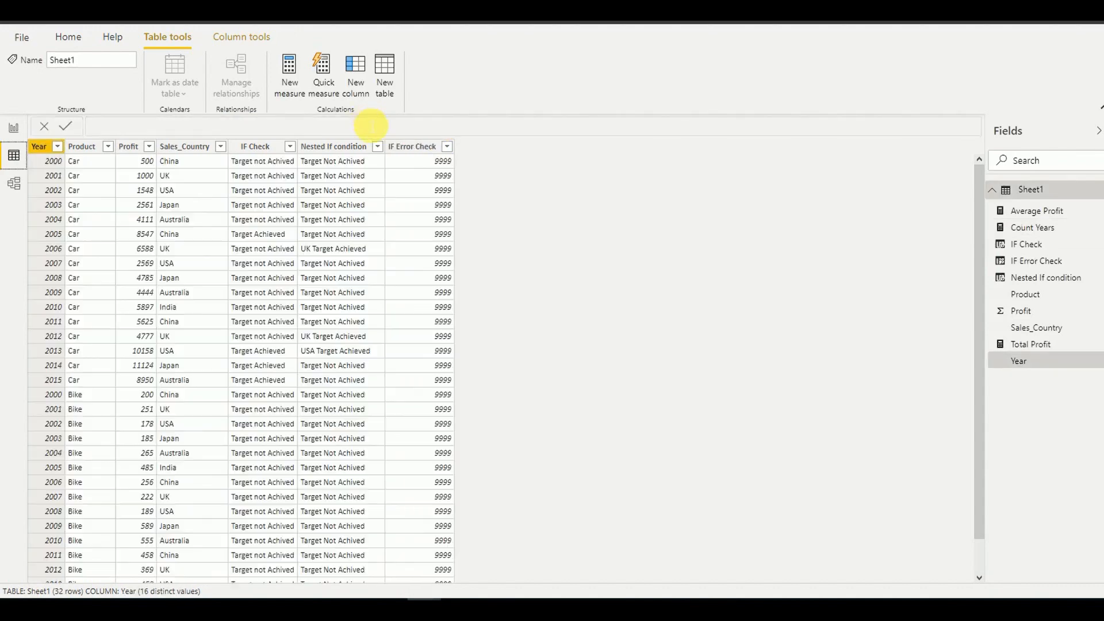
left_click(427, 165)
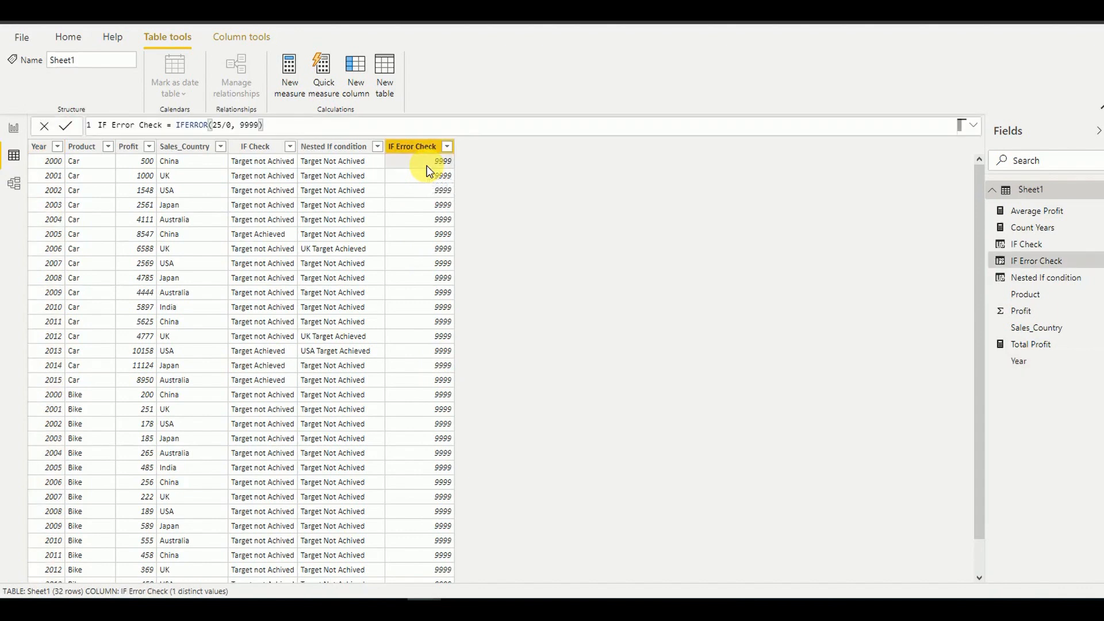